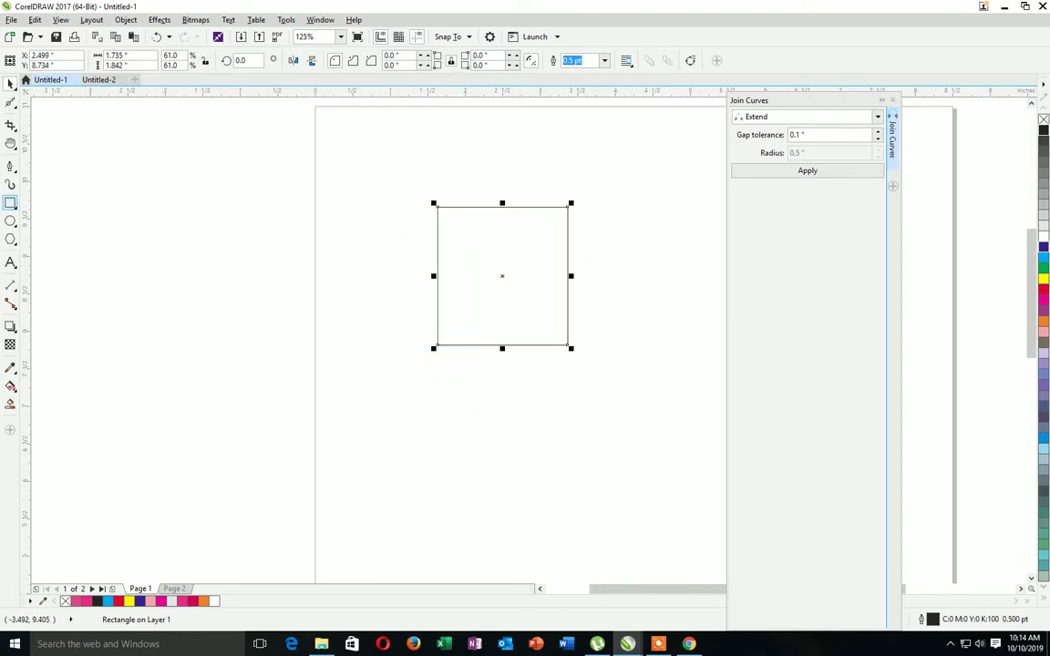
- Draw three small rectangles in a row below the large one, making the rightmost about 0.54 by 0.63 inches
left_click_drag(443, 383, 485, 420)
left_click_drag(533, 395, 574, 426)
left_click_drag(612, 405, 660, 459)
- Lasso the large rectangle and the two nearest small rectangles with Freehand Pick, and clear the selection
left_click(10, 82)
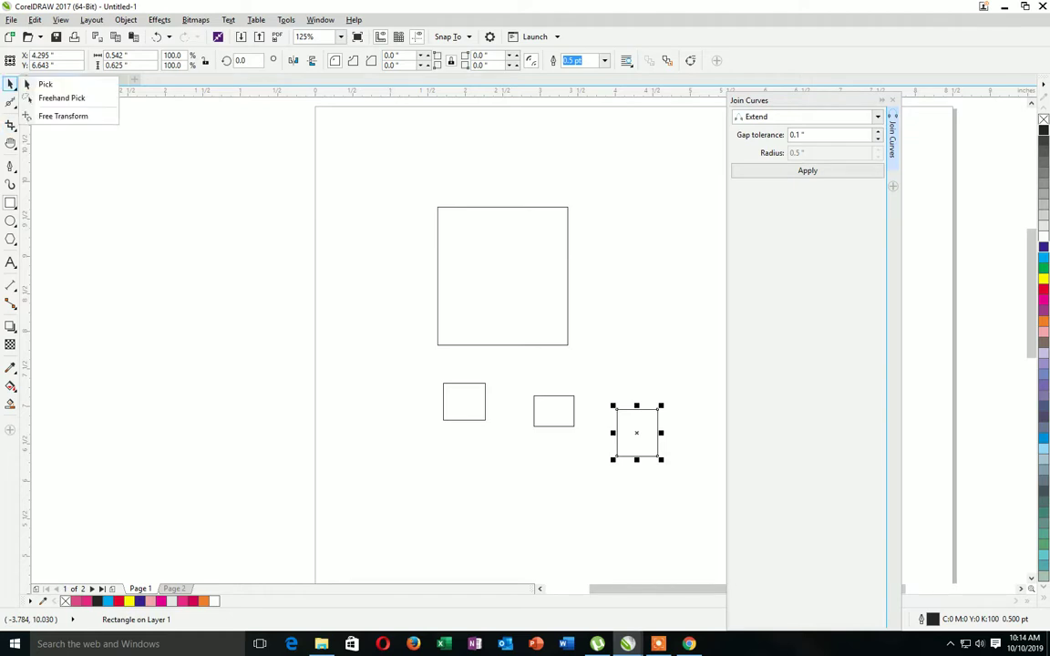
left_click(61, 98)
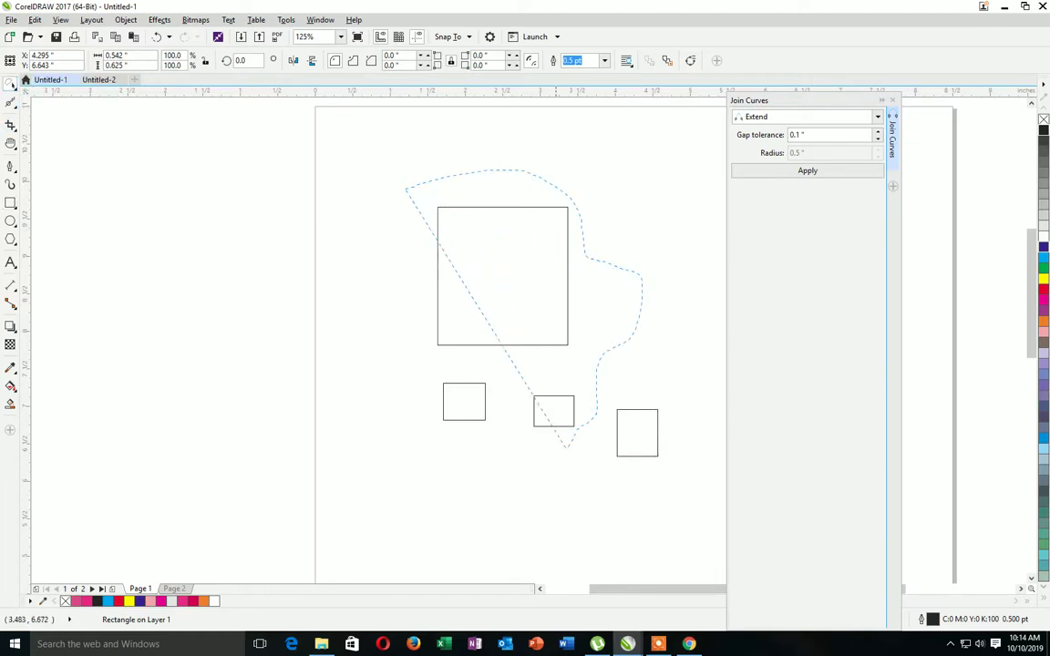
left_click_drag(410, 451, 405, 445)
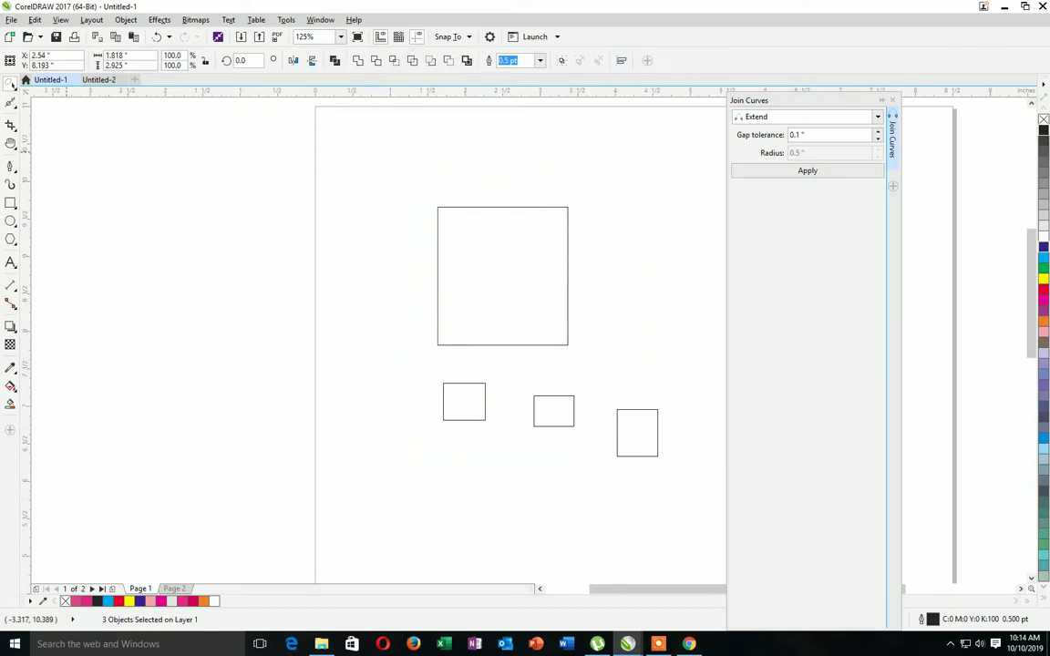
left_click(67, 152)
- Resize the large rectangle to about 1.85 by 1.36 inches with the Free Transform tool
left_click(10, 83)
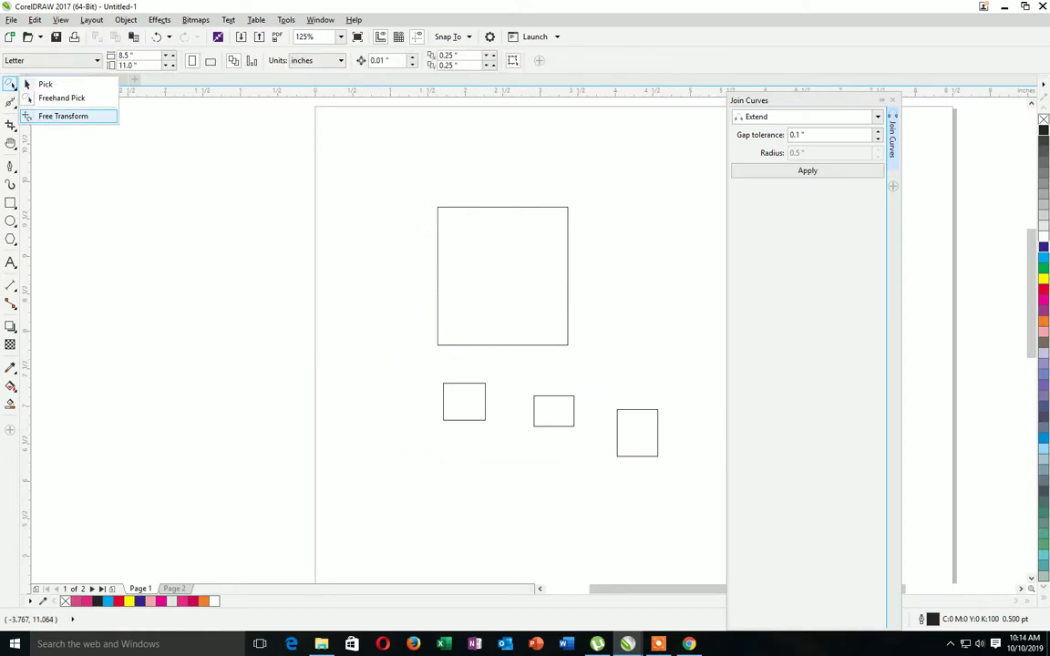
left_click(56, 108)
left_click(443, 207)
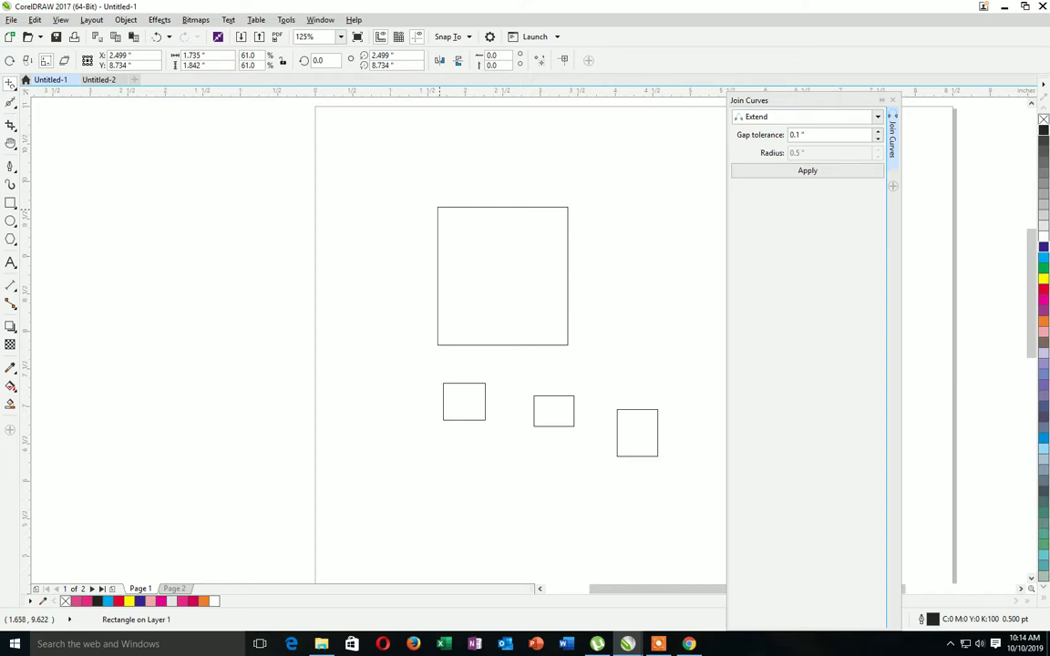
left_click_drag(437, 208, 576, 309)
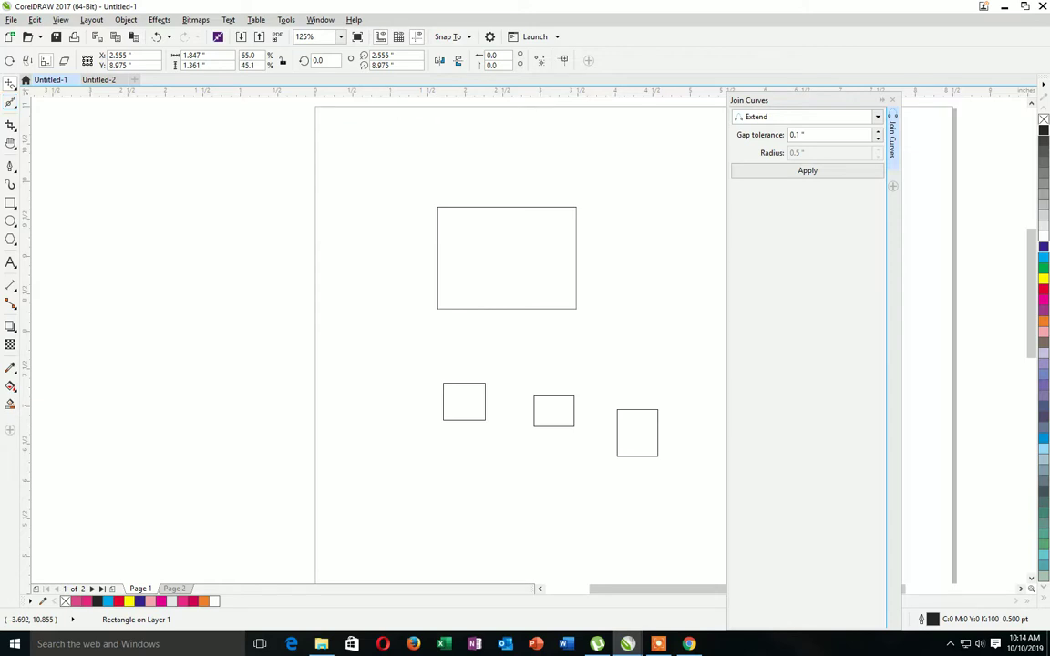
- Round all four corners of the large rectangle to a radius of about 0.27 inches with the Shape tool
left_click(11, 102)
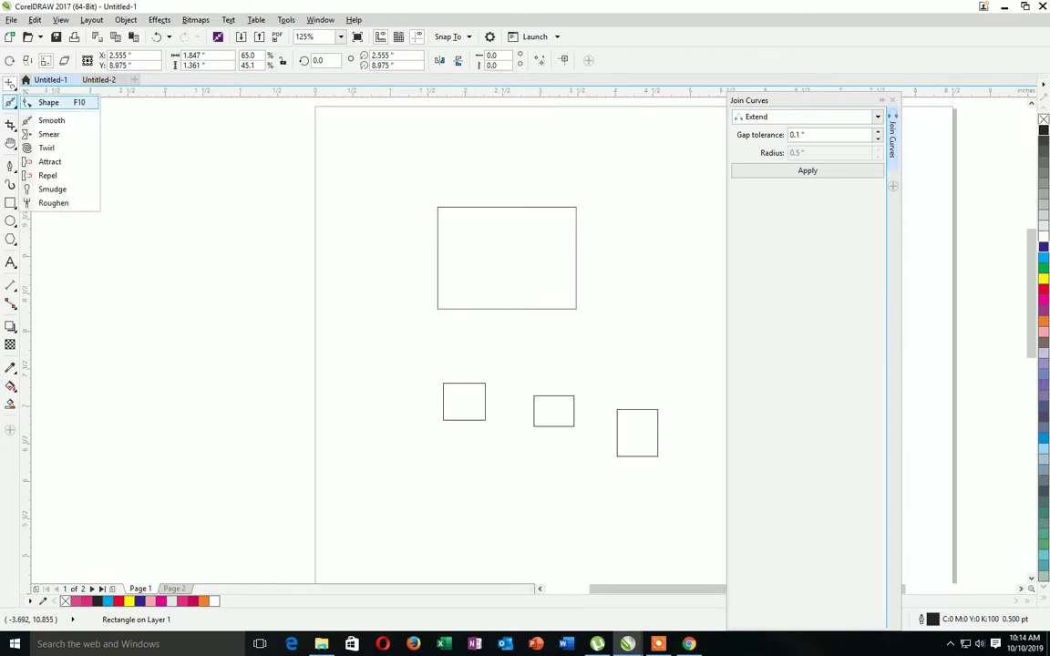
left_click(50, 102)
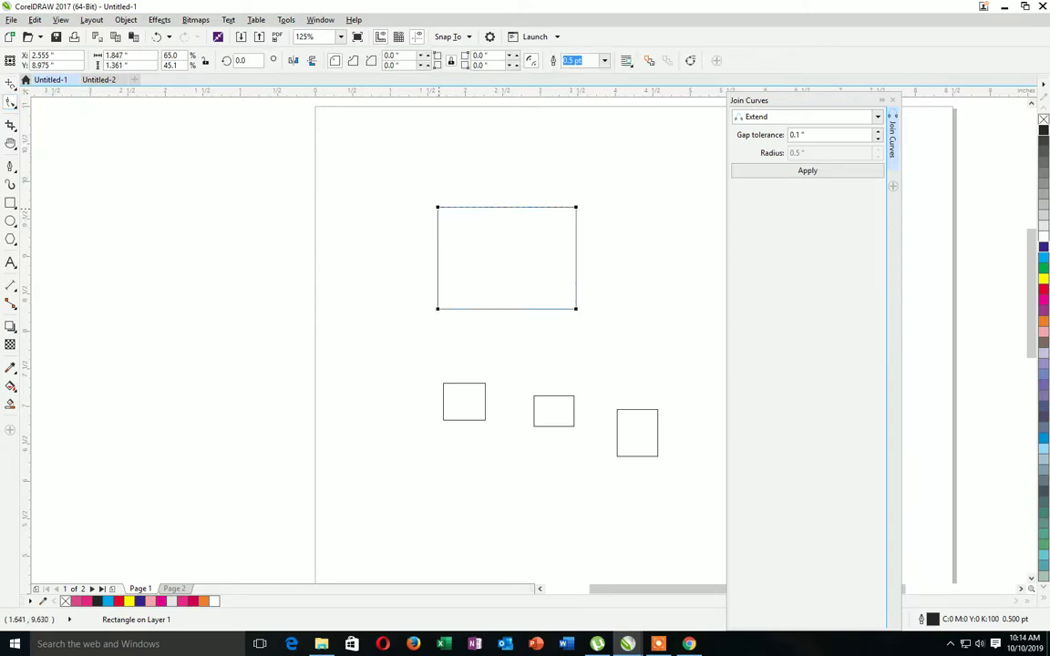
left_click_drag(438, 208, 446, 227)
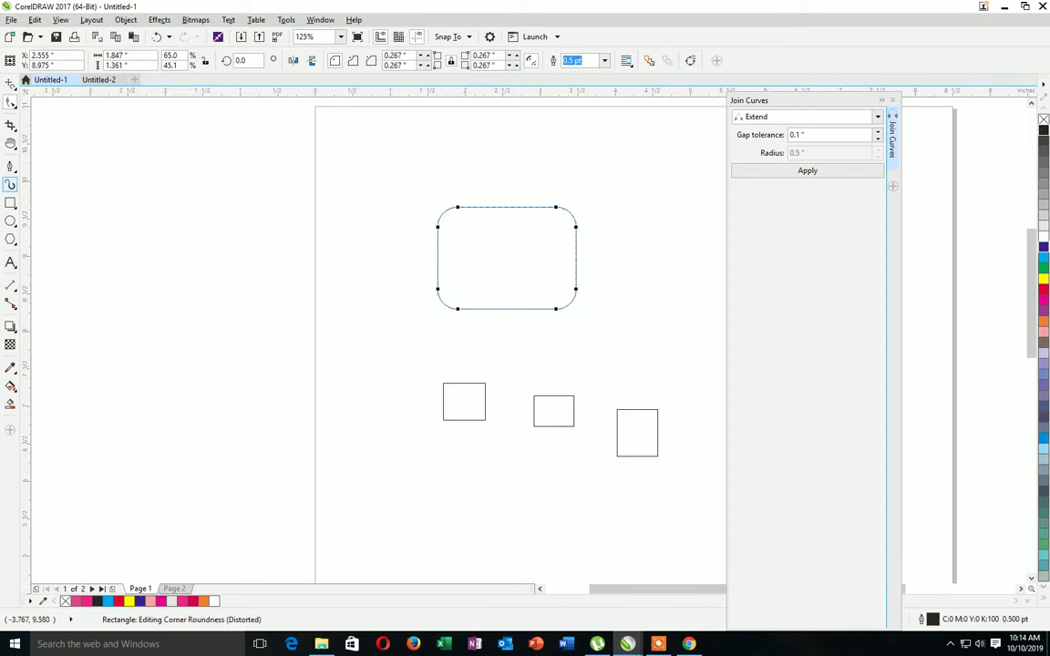
- Draw a wavy Artistic Media stroke over the rounded rectangle and extend both of its ends outward with the Shape tool
left_click(10, 184)
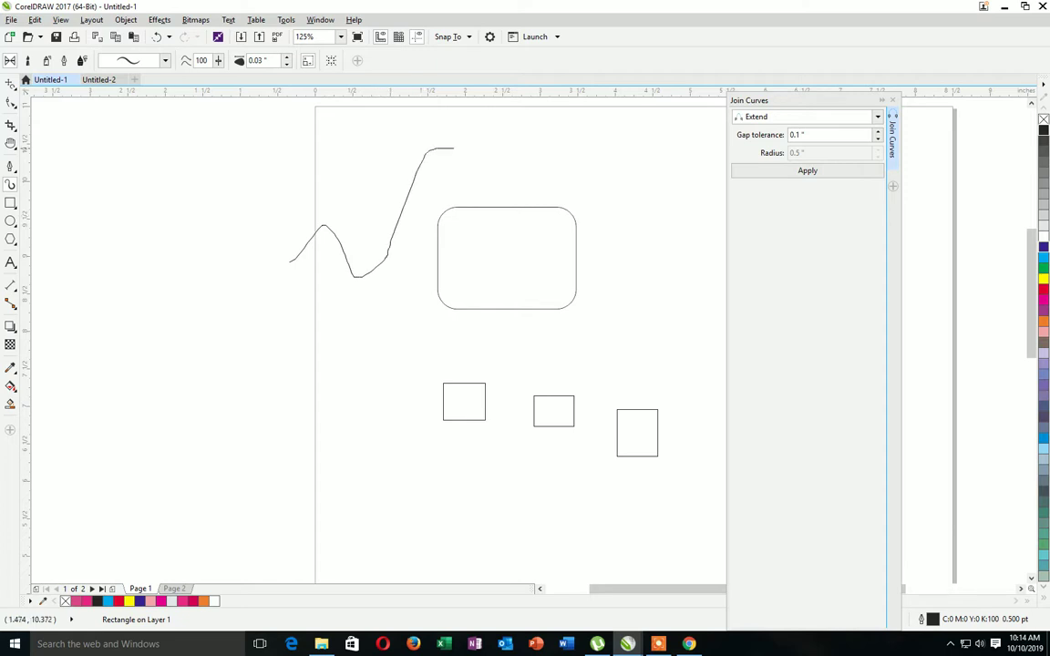
left_click_drag(603, 176, 629, 221)
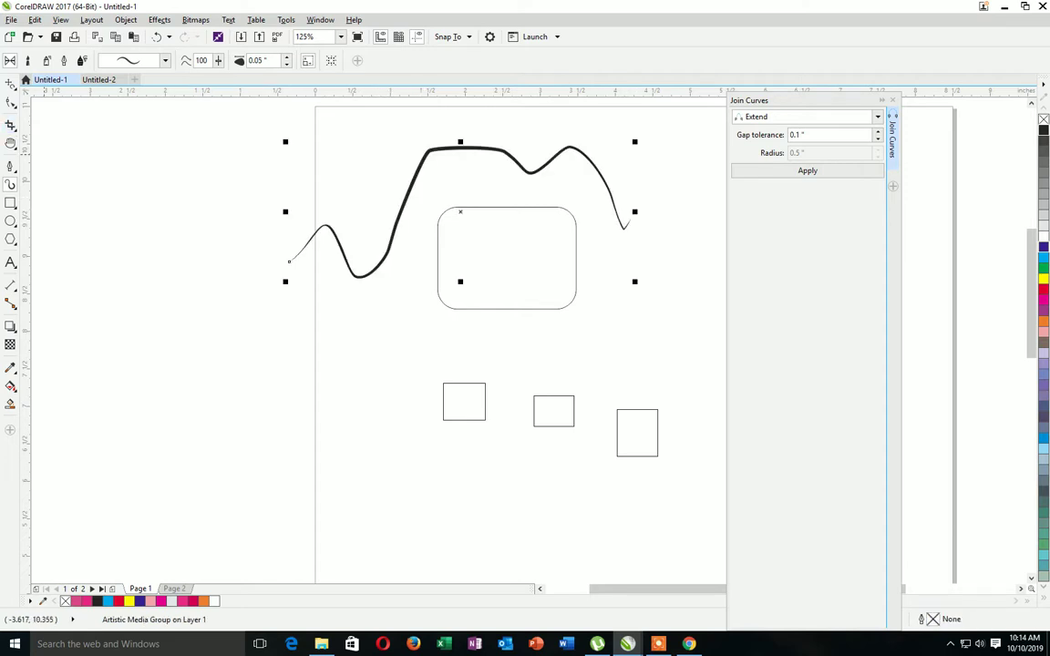
left_click(12, 103)
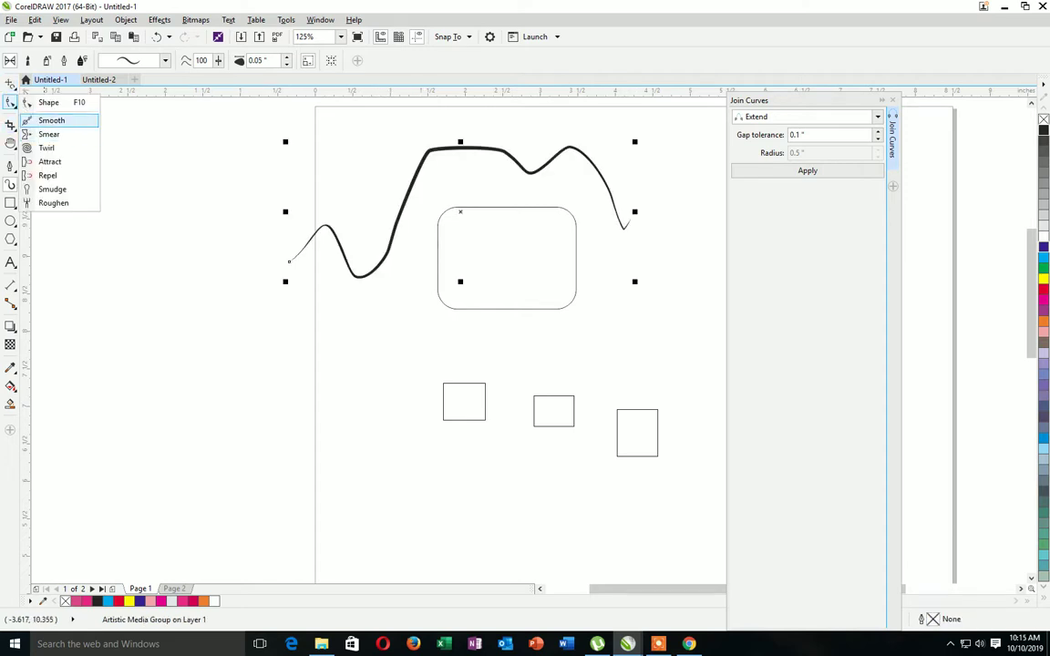
left_click(48, 102)
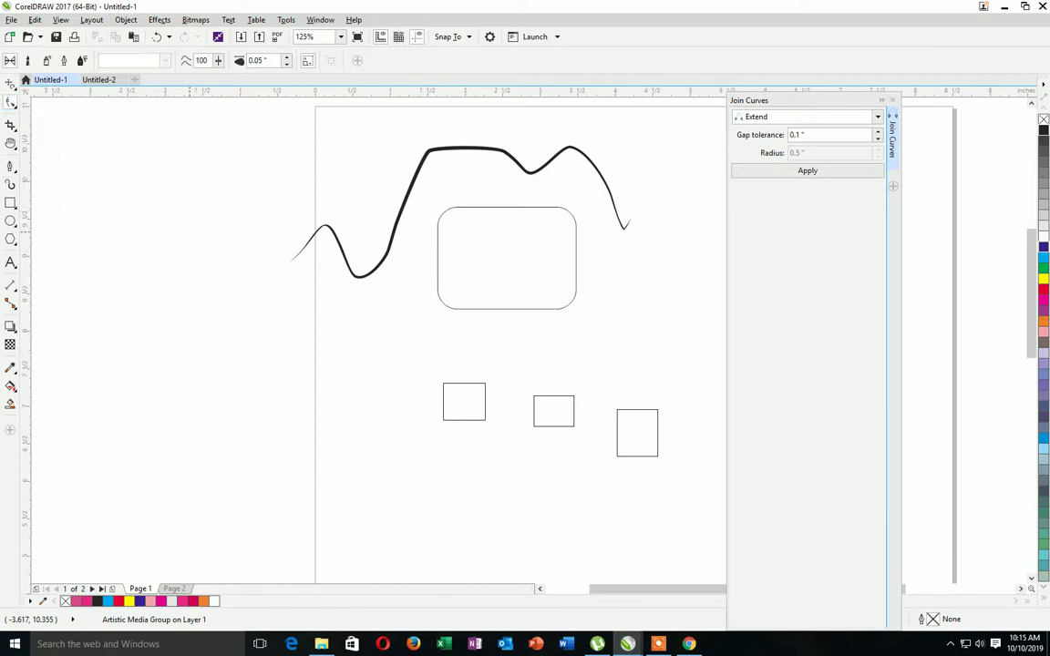
left_click(627, 221)
left_click_drag(288, 262, 178, 254)
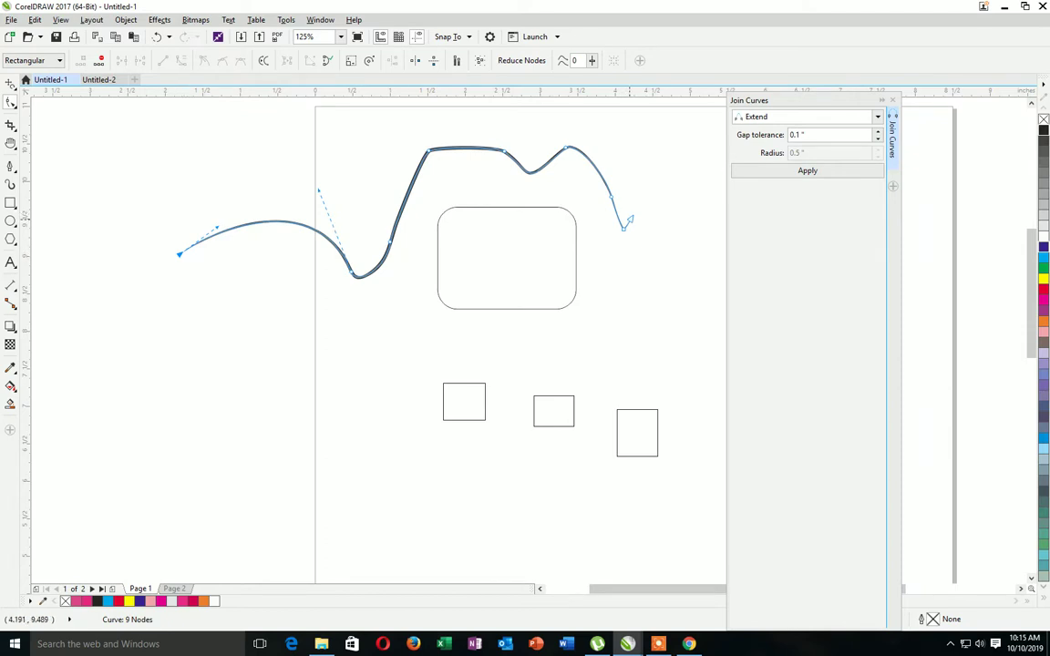
left_click_drag(627, 222, 701, 147)
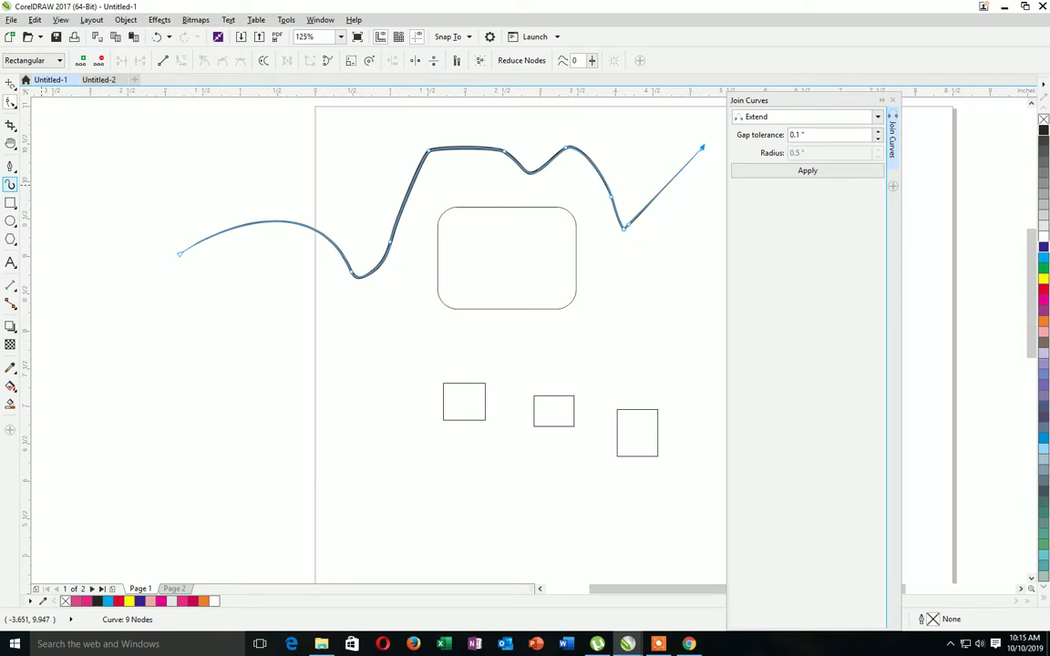
- Draw a 3-Point Curve about 4.02 inches between its ends, left of the page, and reshape it by moving both end nodes
left_click(13, 170)
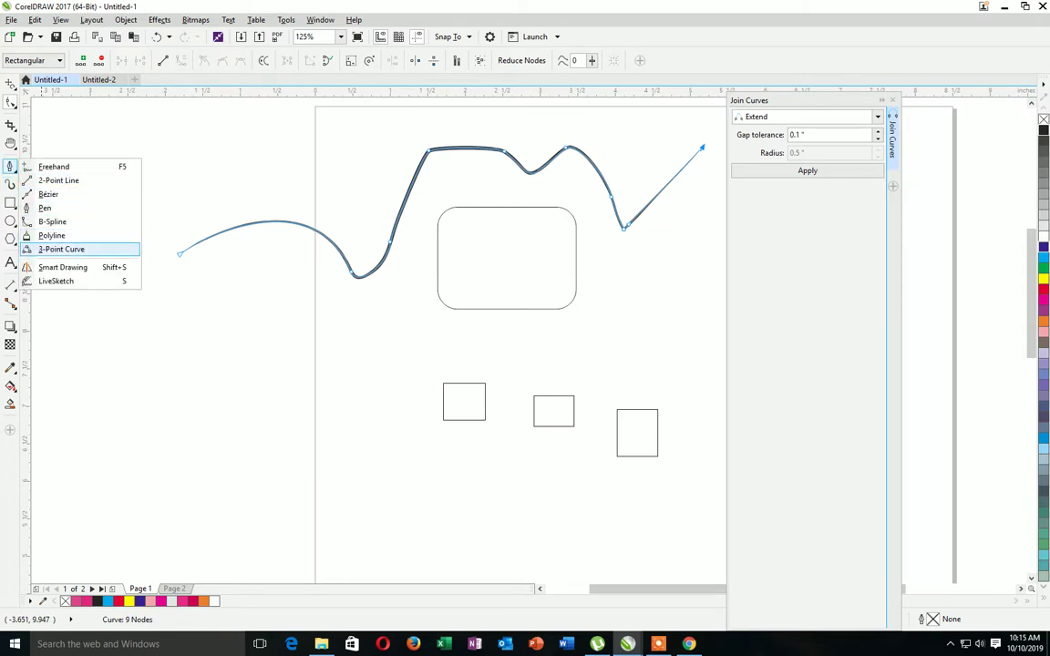
left_click(57, 248)
left_click_drag(131, 228, 321, 466)
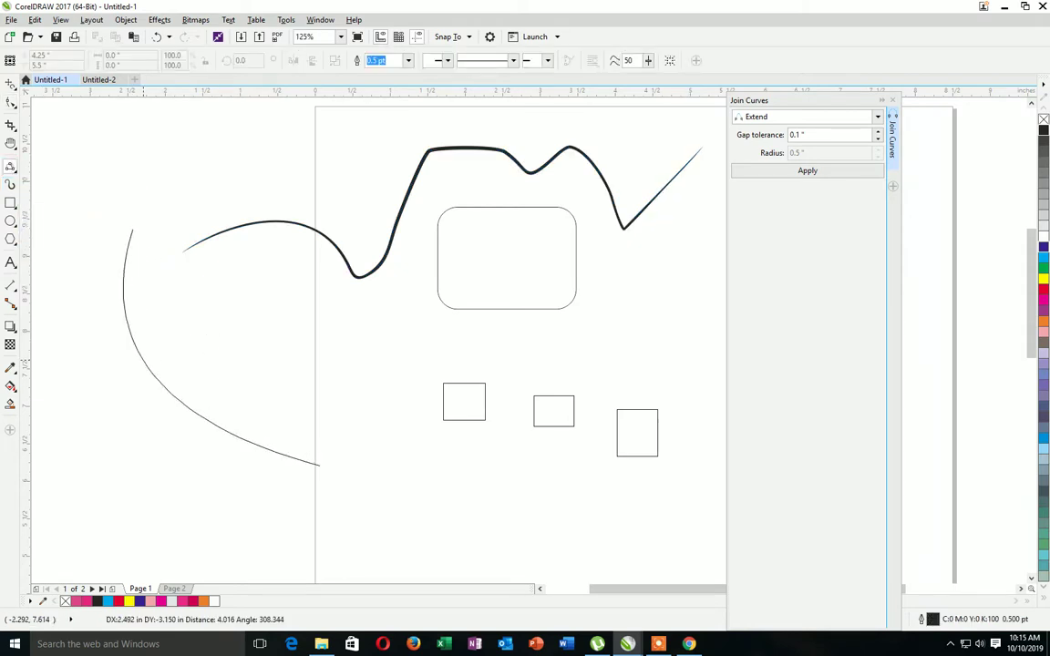
left_click(223, 428)
key("F10")
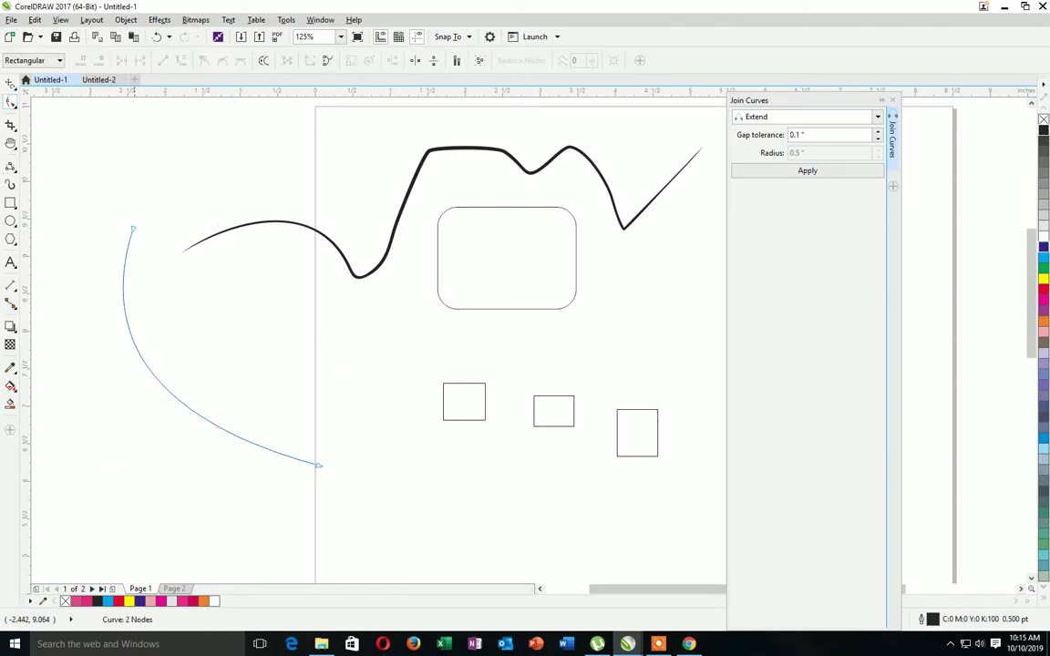
left_click(132, 228)
left_click_drag(132, 228, 173, 173)
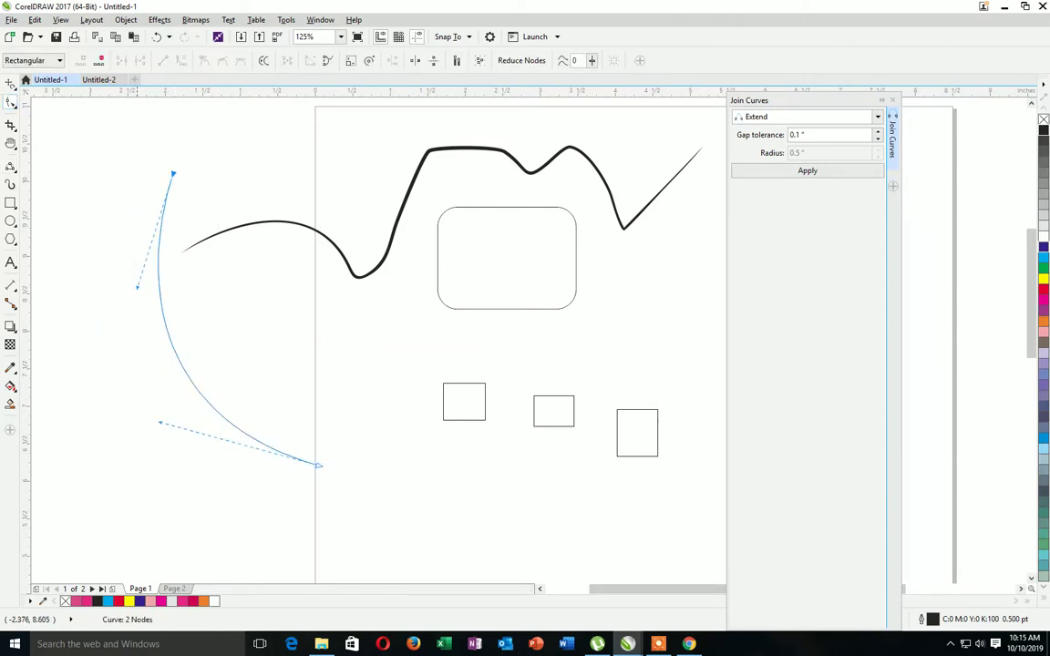
left_click_drag(318, 466, 308, 505)
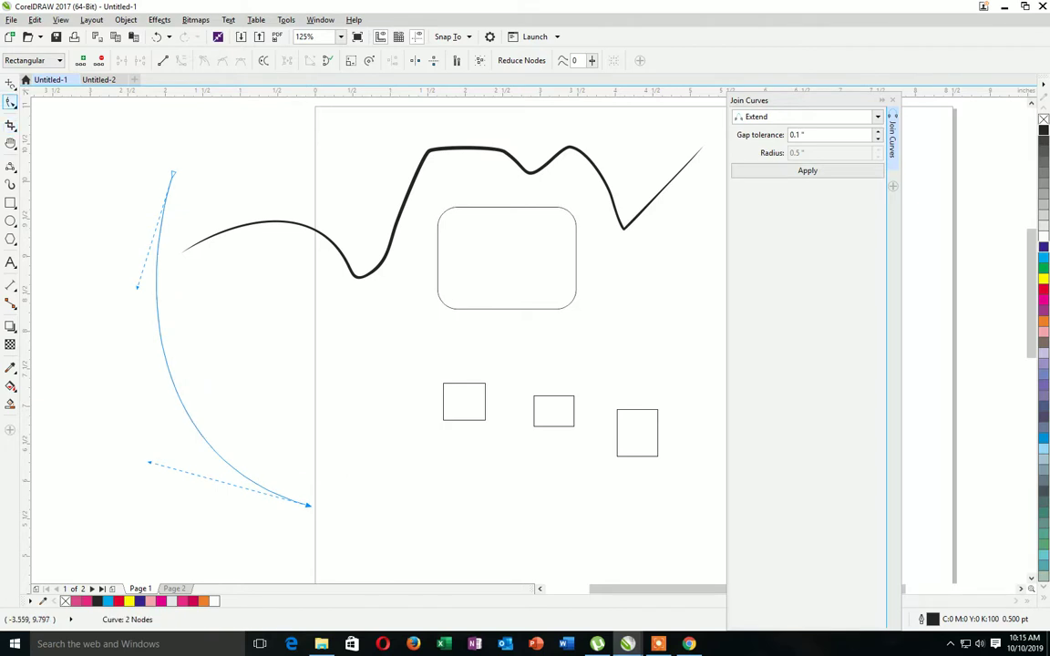
left_click(11, 103)
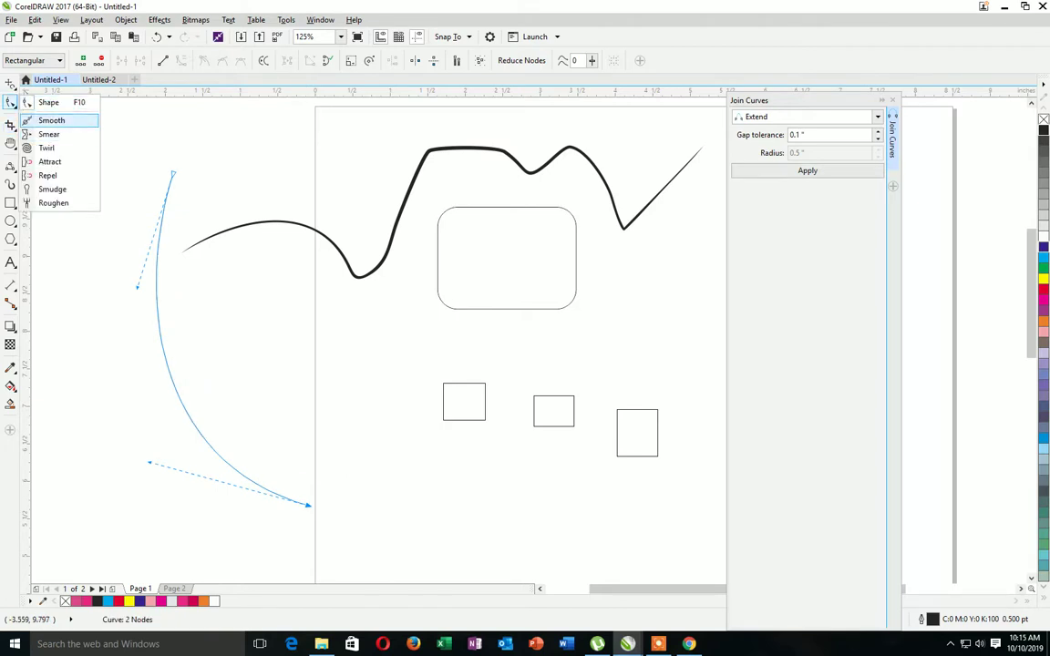
left_click(51, 121)
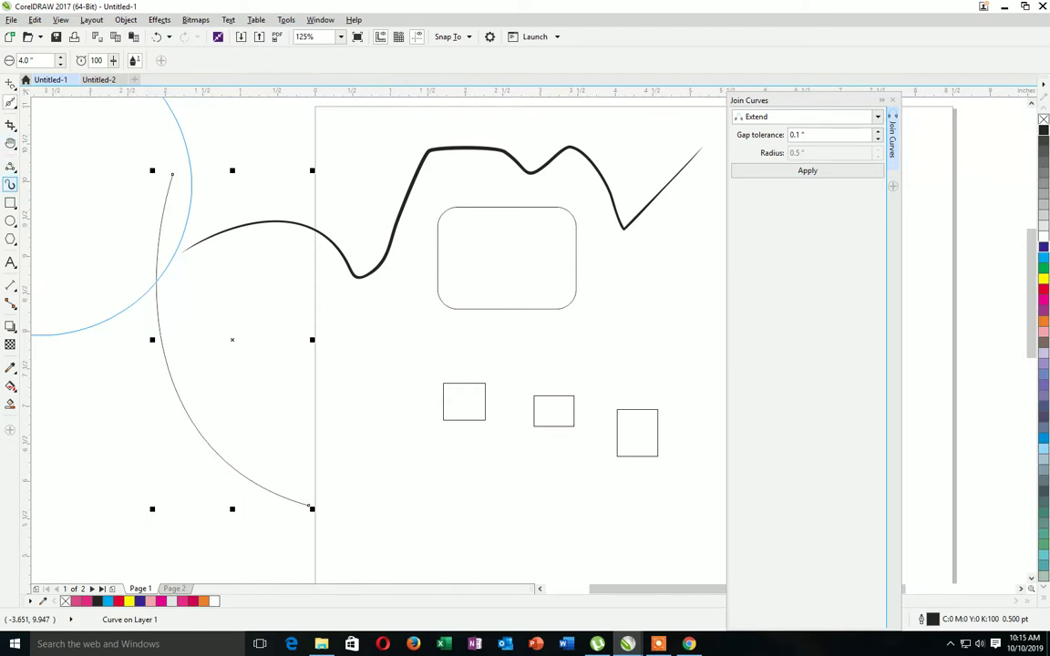
left_click(10, 184)
- Draw a zigzagging multi-node Bézier curve about 1.33 by 3.48 inches, running down across the wavy stroke near the page's left edge
left_click(11, 166)
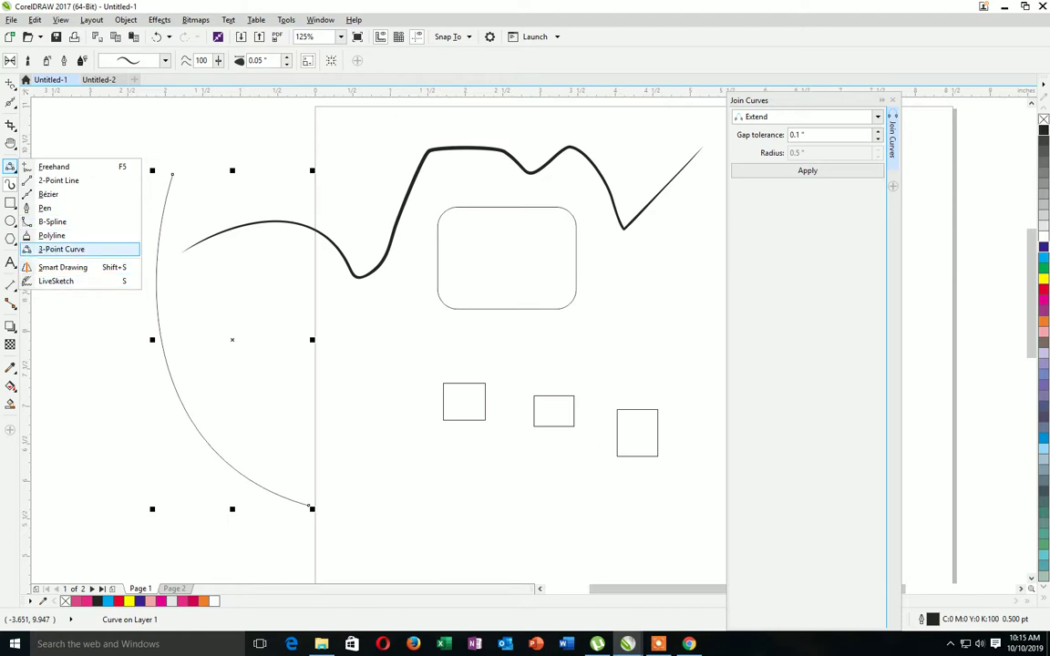
left_click(48, 194)
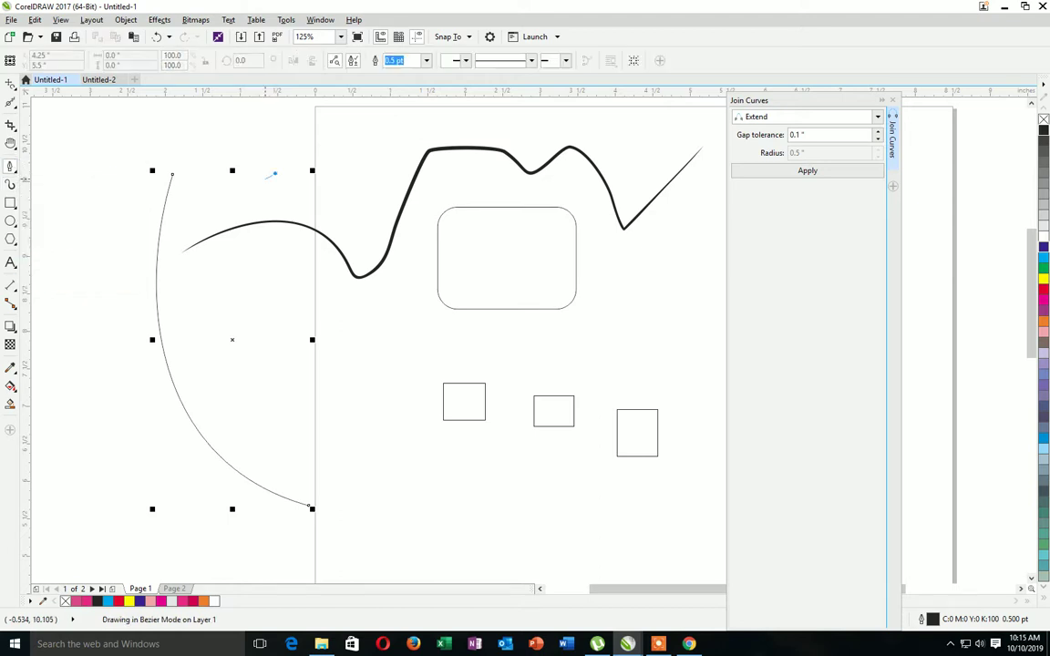
left_click(274, 172)
left_click_drag(254, 212, 264, 254)
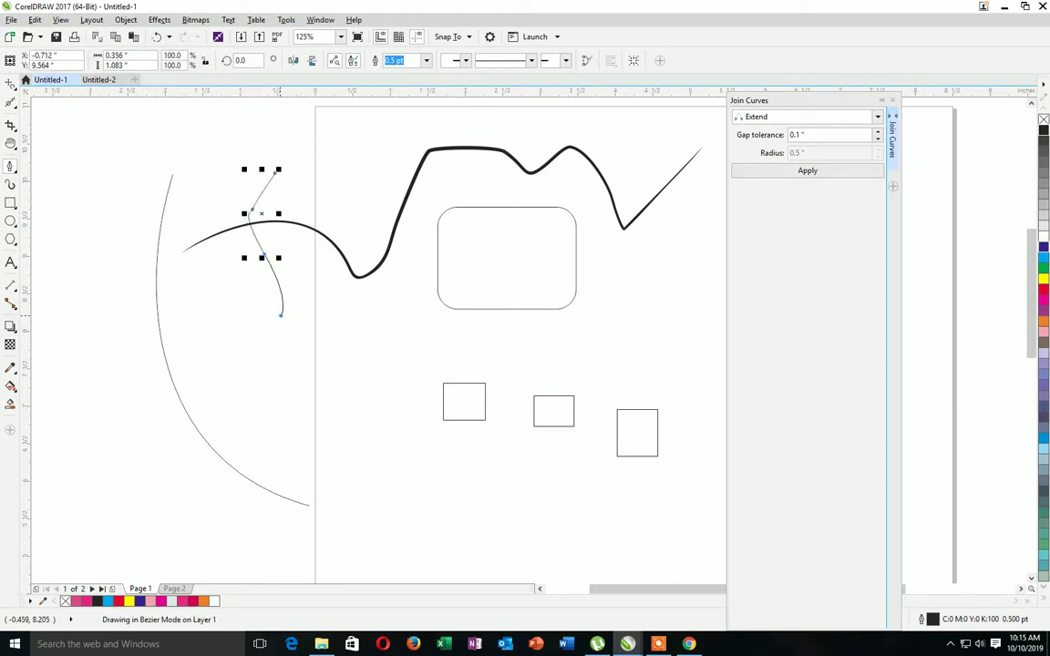
left_click_drag(281, 315, 263, 345)
left_click(270, 353)
left_click(311, 360)
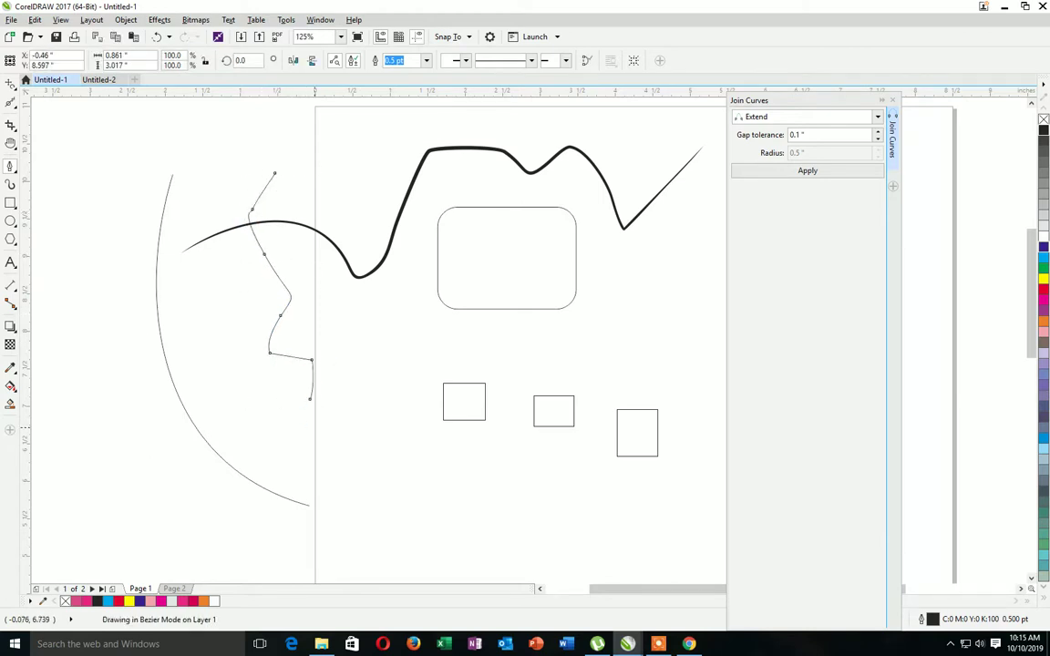
left_click(309, 426)
left_click_drag(348, 435, 352, 438)
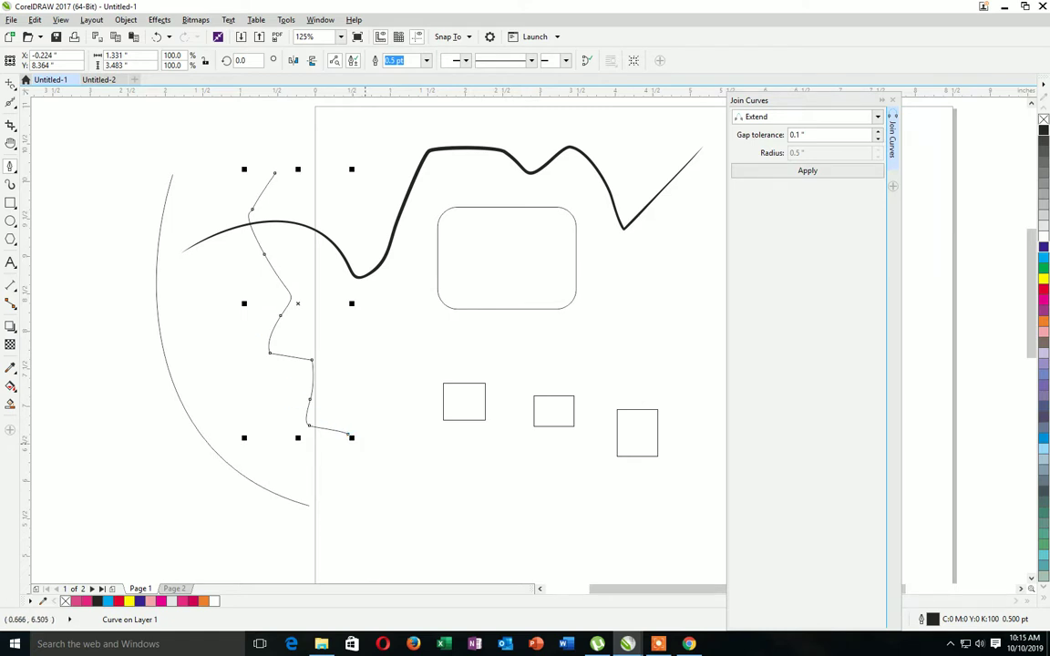
- Smooth the sharp bends along the Bézier curve using the Smooth tool with a 1.0-inch nib
scroll(243, 292, "up", 2)
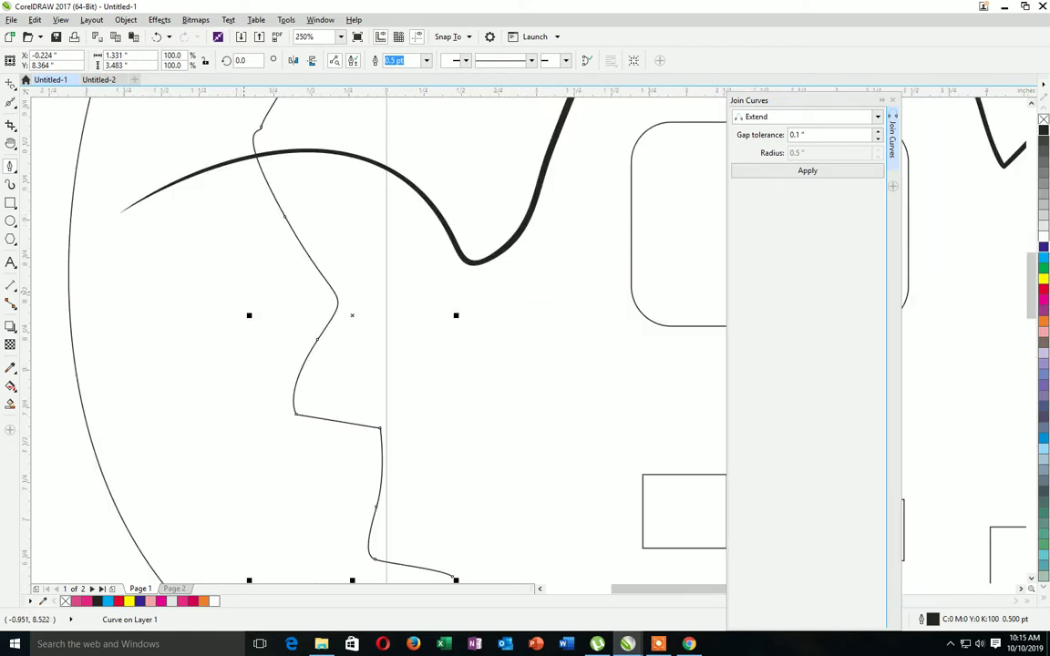
left_click(12, 104)
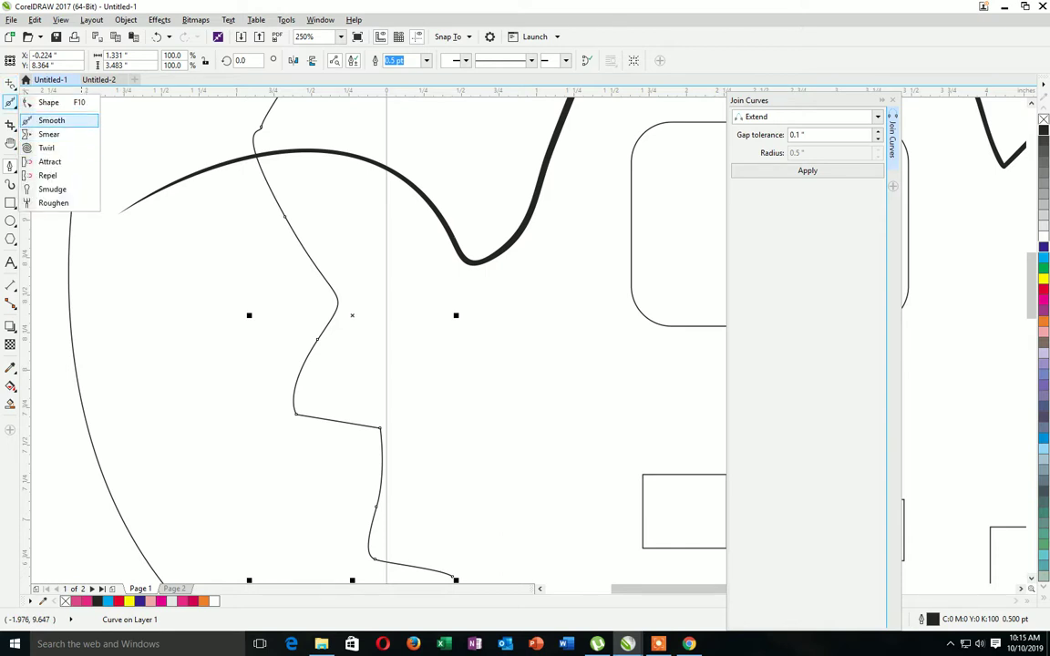
left_click(50, 120)
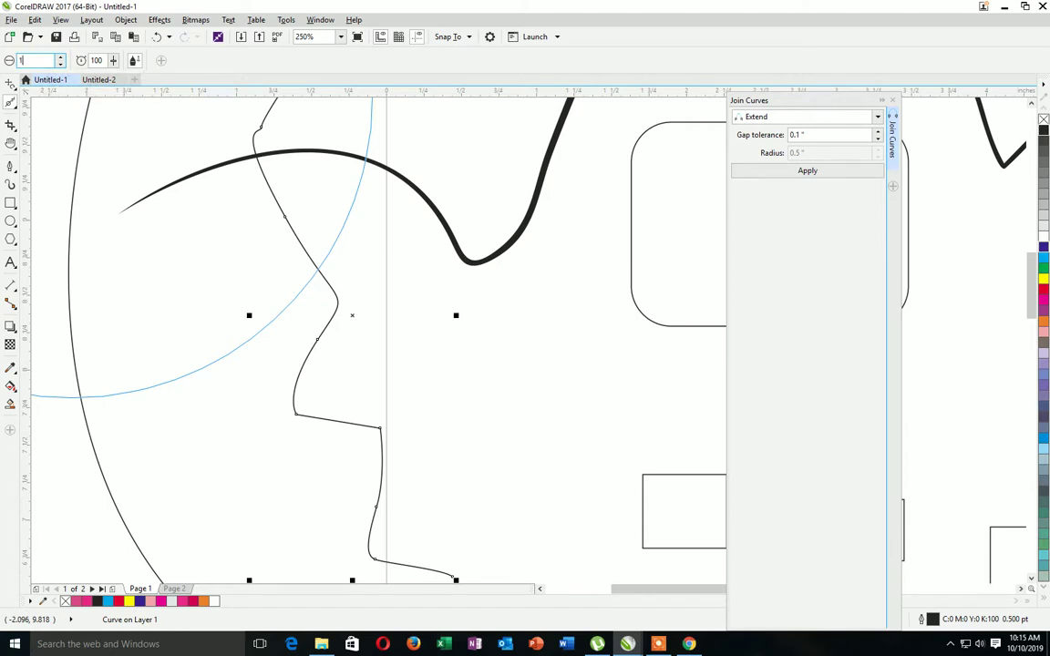
mouse_move(313, 416)
left_mouse_down()
mouse_move(288, 385)
mouse_move(286, 434)
mouse_move(310, 491)
mouse_move(363, 533)
mouse_move(394, 461)
mouse_move(381, 407)
mouse_move(388, 479)
mouse_move(295, 397)
mouse_move(299, 414)
mouse_move(302, 379)
mouse_move(285, 370)
mouse_move(328, 464)
mouse_move(369, 465)
mouse_move(391, 507)
mouse_move(393, 442)
mouse_move(382, 521)
left_mouse_up()
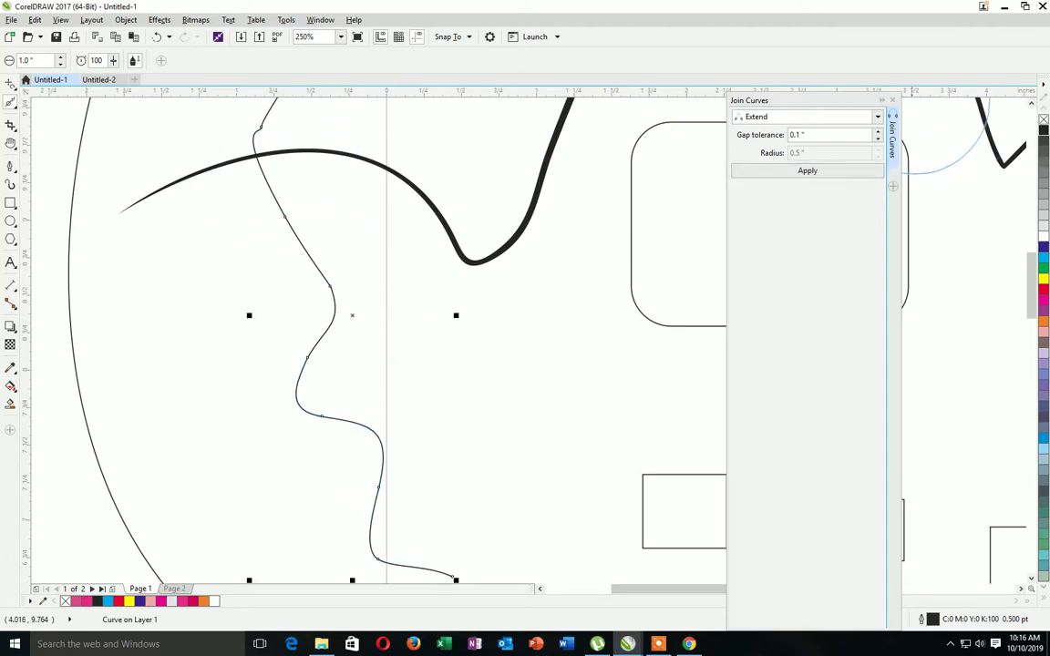
scroll(1024, 103, "up", 3)
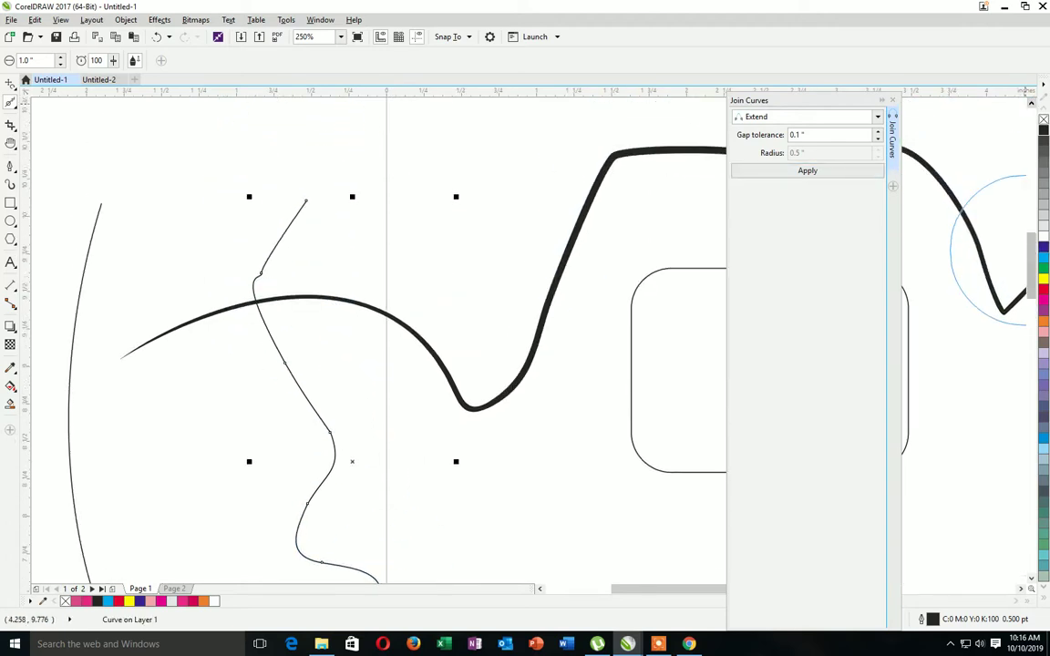
mouse_move(306, 254)
left_mouse_down()
mouse_move(266, 315)
mouse_move(241, 202)
mouse_move(210, 182)
left_mouse_up()
- Distort the upper half of the Bézier curve into swirling loops with the Smear tool
left_click(10, 102)
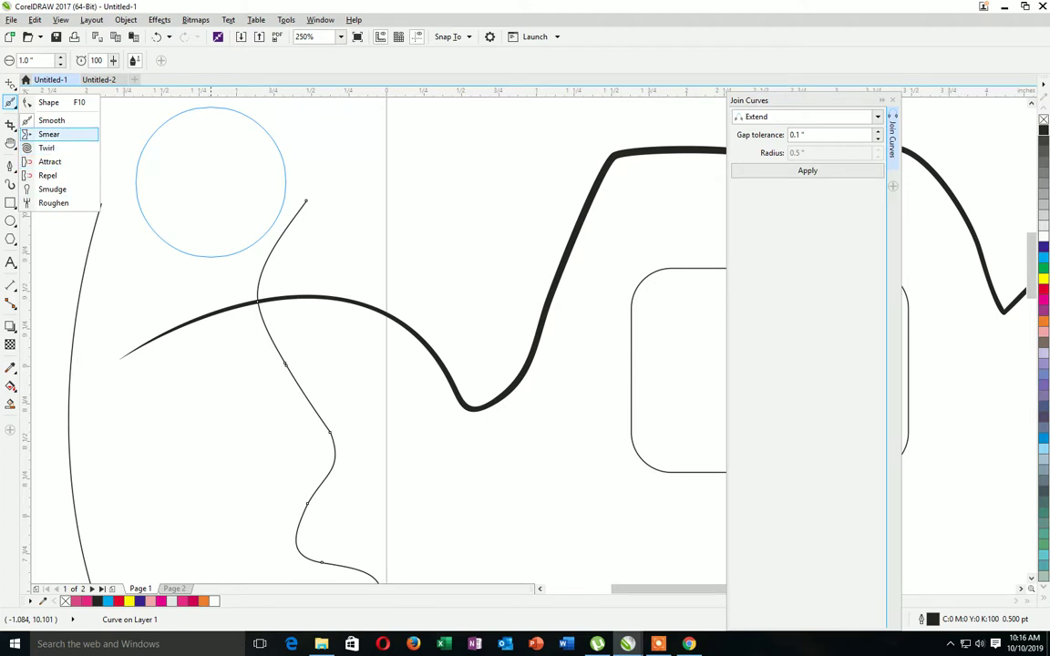
left_click(48, 134)
mouse_move(253, 234)
left_mouse_down()
mouse_move(264, 180)
mouse_move(382, 368)
mouse_move(222, 352)
mouse_move(309, 445)
mouse_move(222, 351)
mouse_move(261, 470)
mouse_move(281, 421)
mouse_move(356, 405)
left_mouse_up()
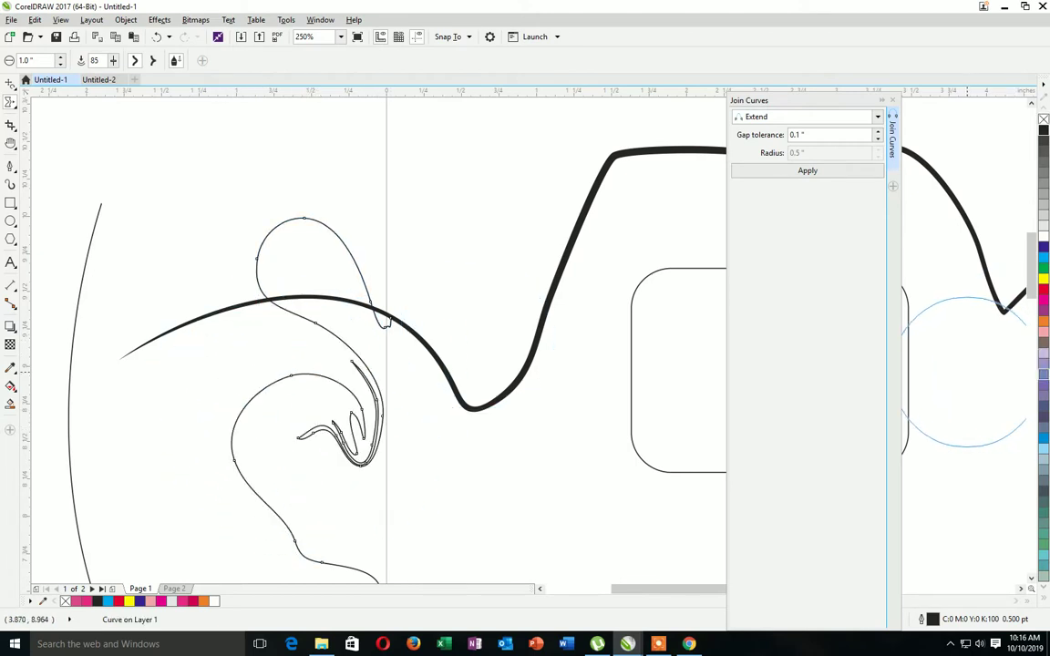
- Select every object in the drawing and delete them all
double_click(11, 84)
key("Delete")
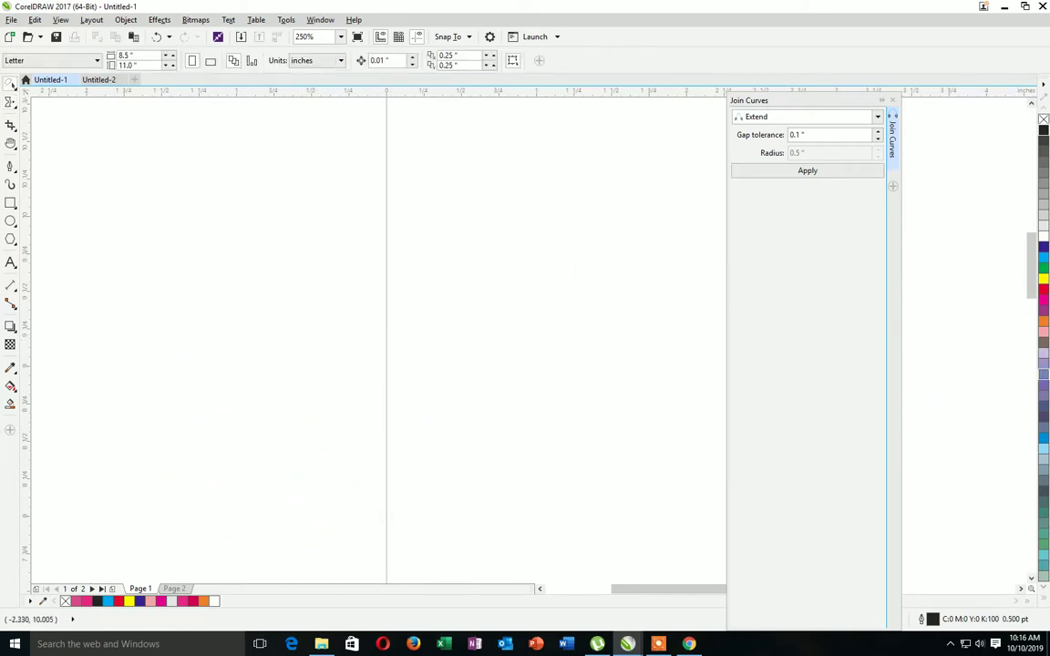
- Draw a left-bulging 3-point curve about 0.92 by 2.11 inches near the page's left edge
left_click(12, 169)
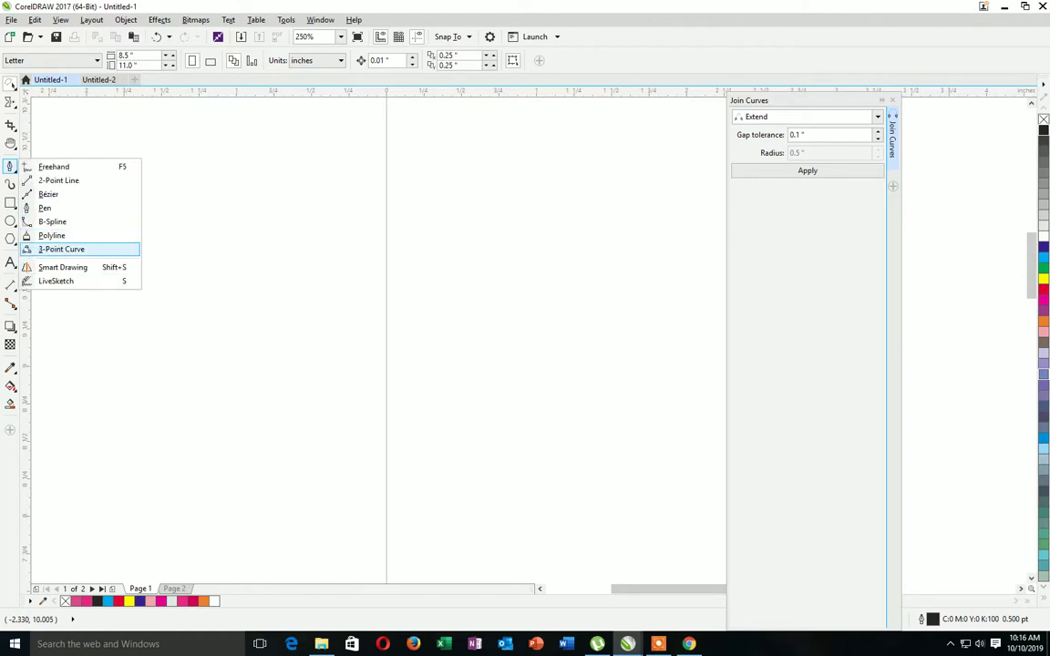
left_click(61, 249)
left_click_drag(480, 201, 593, 520)
left_click(471, 428)
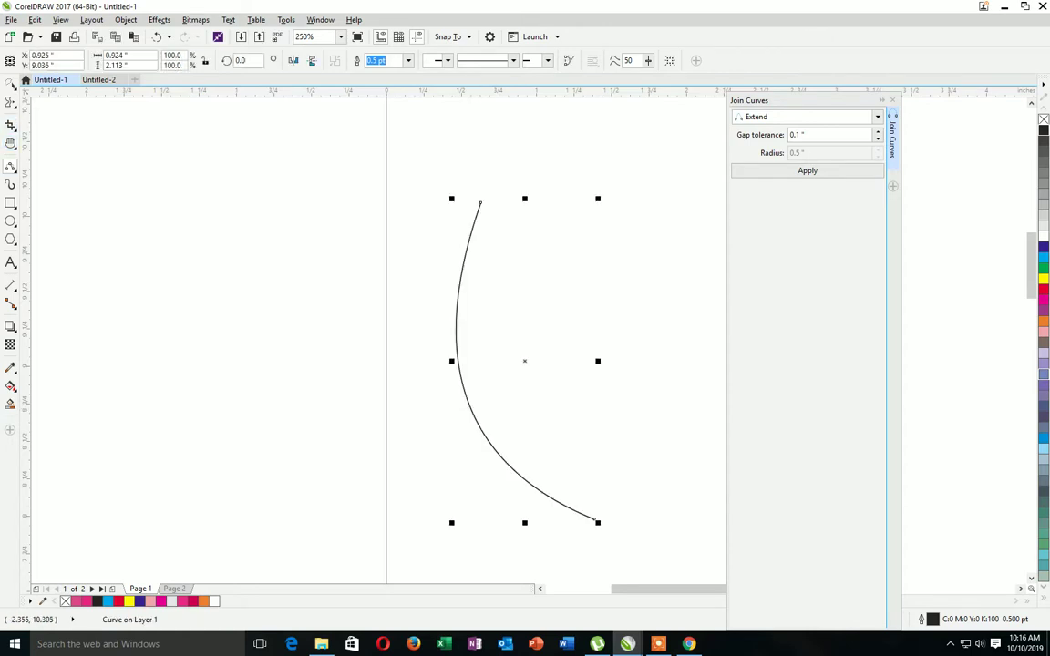
- Push two bends into the arc with the Smear tool at a 1.0-inch nib and pressure 85, and move it off the page's left side
left_click(10, 102)
left_click(50, 132)
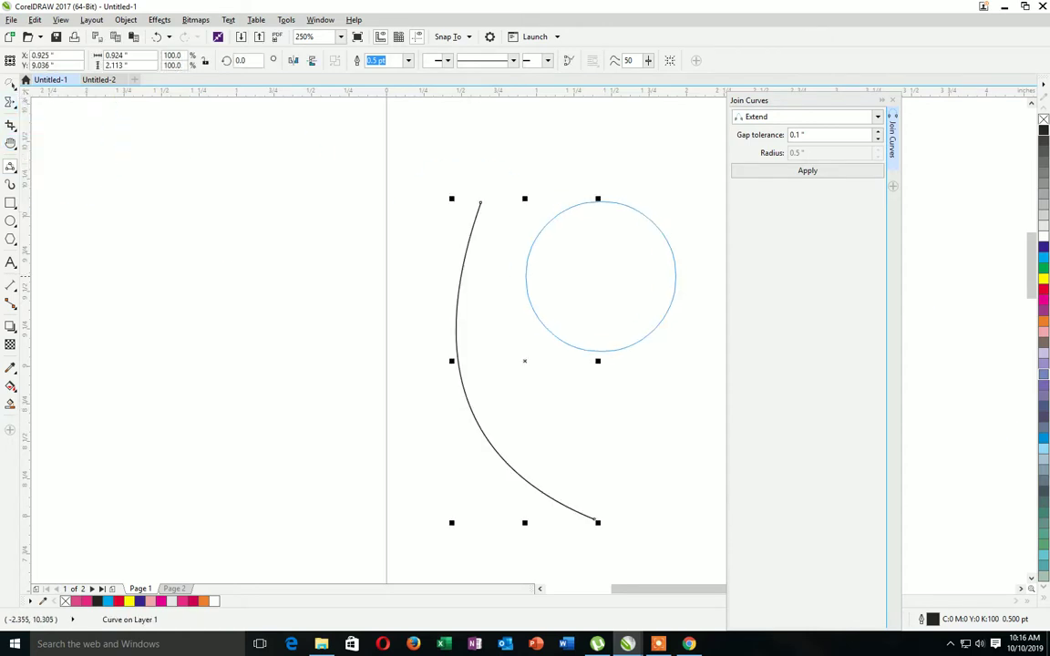
mouse_move(493, 231)
left_mouse_down()
mouse_move(442, 275)
mouse_move(493, 273)
mouse_move(403, 248)
mouse_move(475, 363)
mouse_move(443, 228)
mouse_move(403, 363)
mouse_move(578, 342)
mouse_move(588, 286)
mouse_move(429, 406)
mouse_move(488, 471)
mouse_move(462, 456)
mouse_move(557, 322)
mouse_move(521, 303)
mouse_move(424, 448)
mouse_move(451, 319)
left_mouse_up()
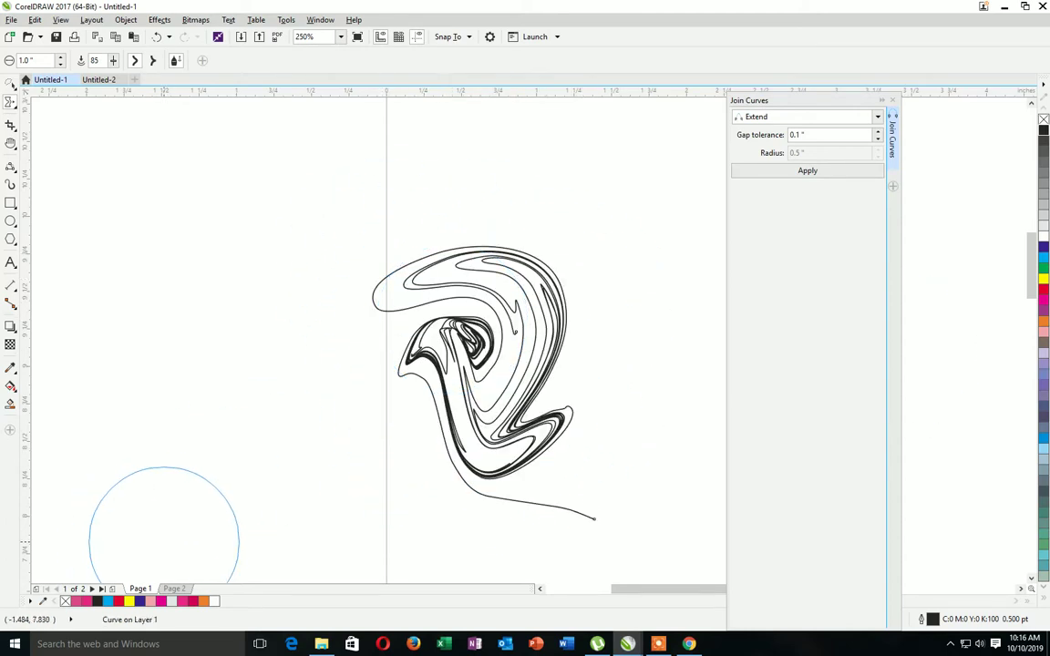
key("ctrl+z")
mouse_move(446, 347)
left_mouse_down()
mouse_move(539, 410)
mouse_move(524, 382)
left_mouse_up()
mouse_move(489, 239)
left_mouse_down()
mouse_move(500, 276)
mouse_move(557, 300)
left_mouse_up()
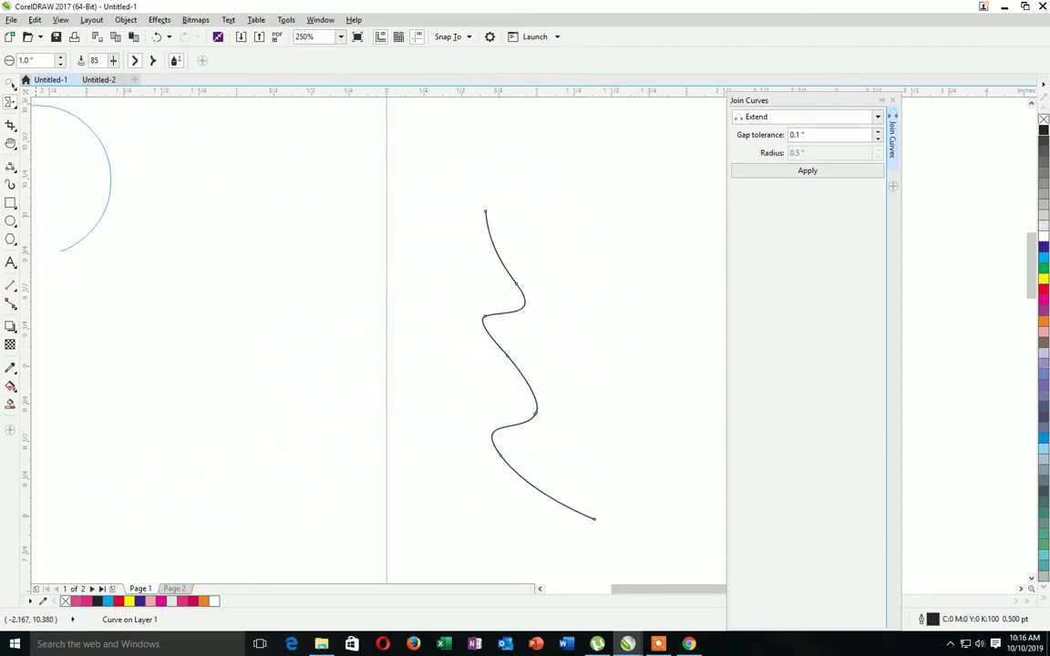
key("space")
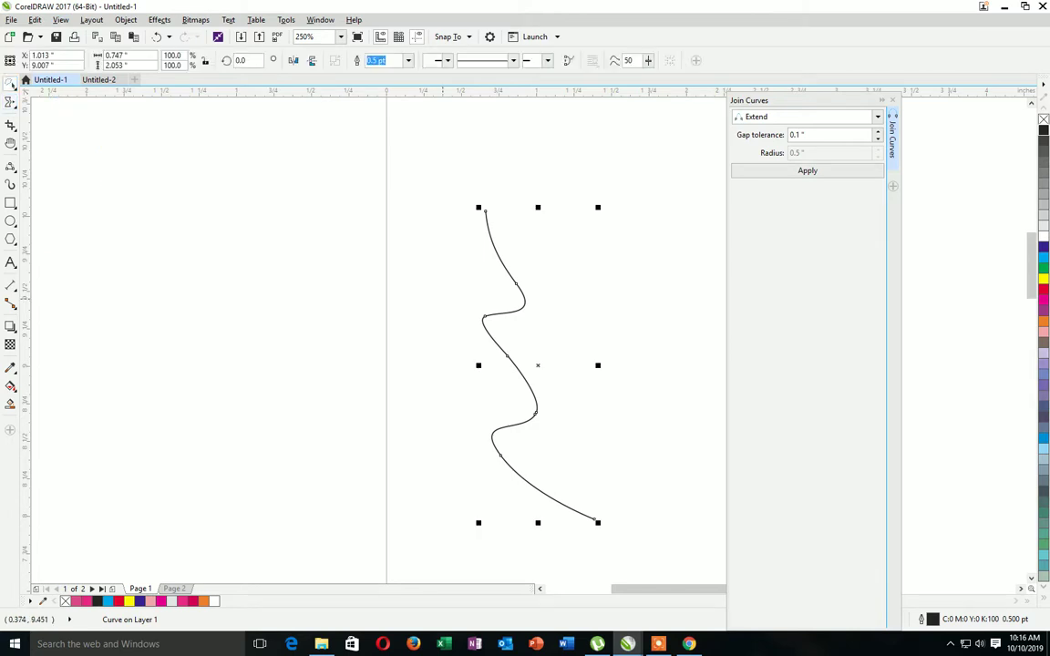
left_click_drag(493, 437, 222, 373)
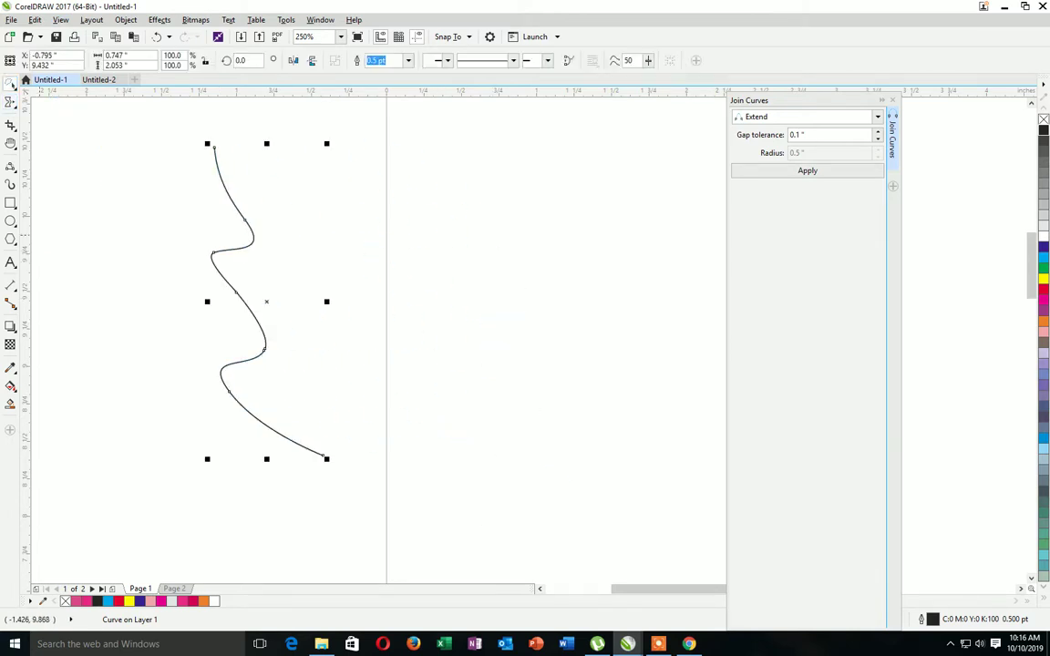
- Draw another left-bulging 3-point curve, about 0.92 by 2.02 inches, on the empty page area
left_click(11, 102)
left_click(11, 263)
mouse_move(11, 167)
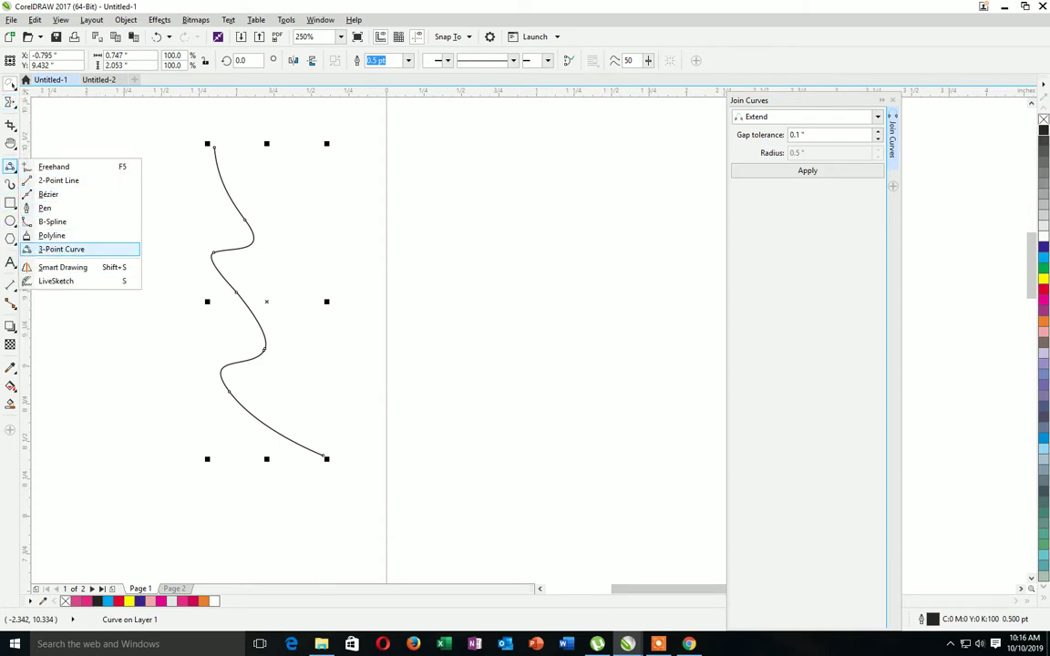
left_click(61, 248)
left_click_drag(472, 210, 597, 515)
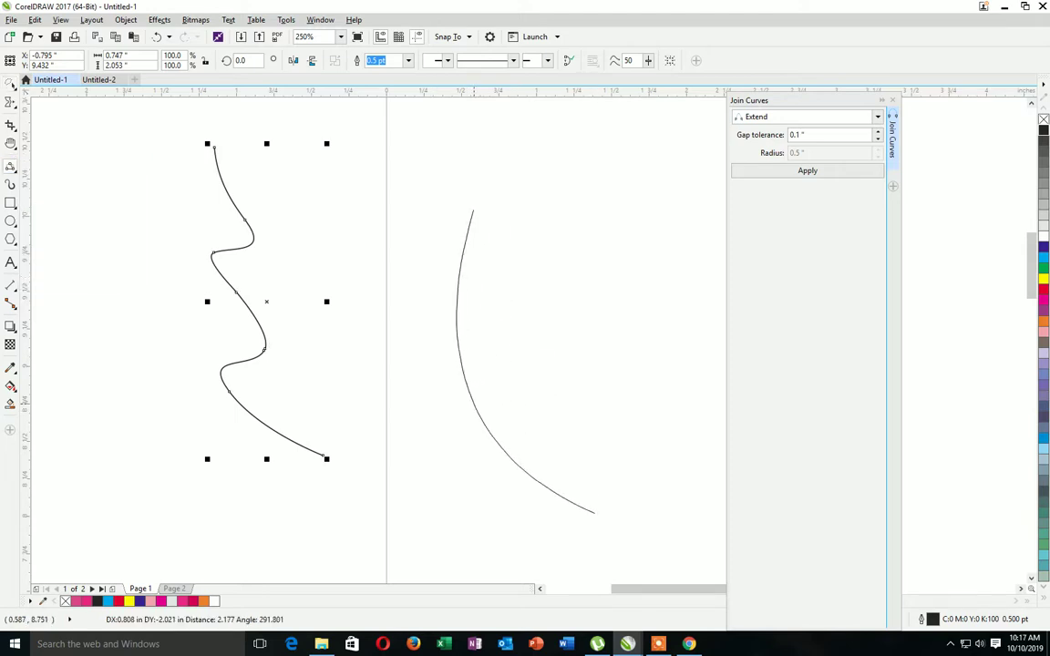
left_click(457, 310)
- Twirl the new arc's upper end, lower end and middle with a 1.0-inch nib at rate 50, and move it beside the wavy curve
left_click(10, 102)
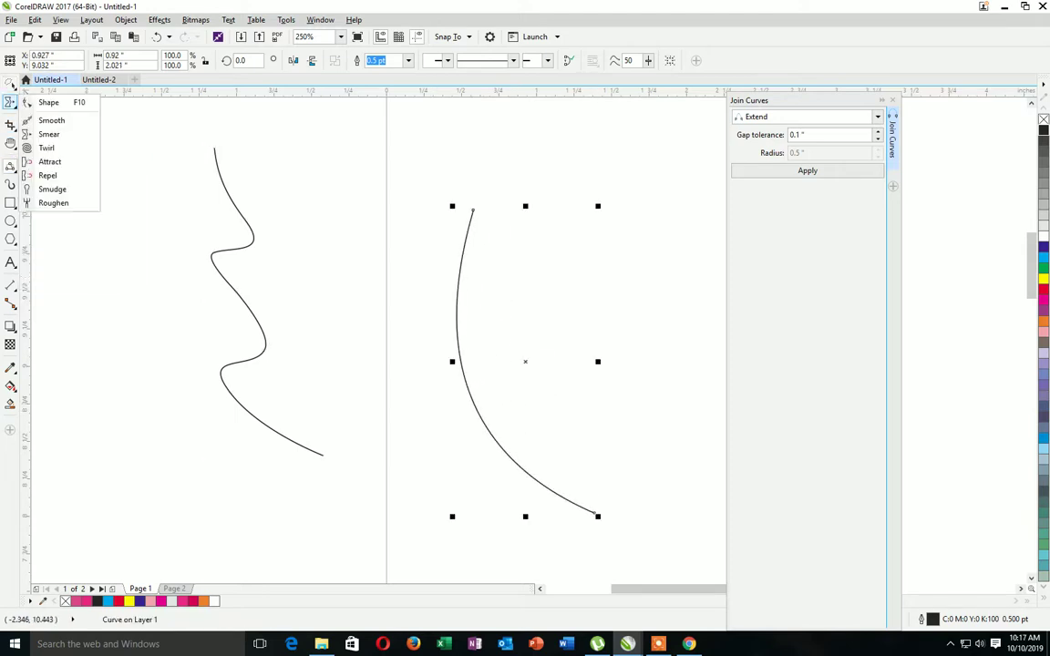
left_click(45, 148)
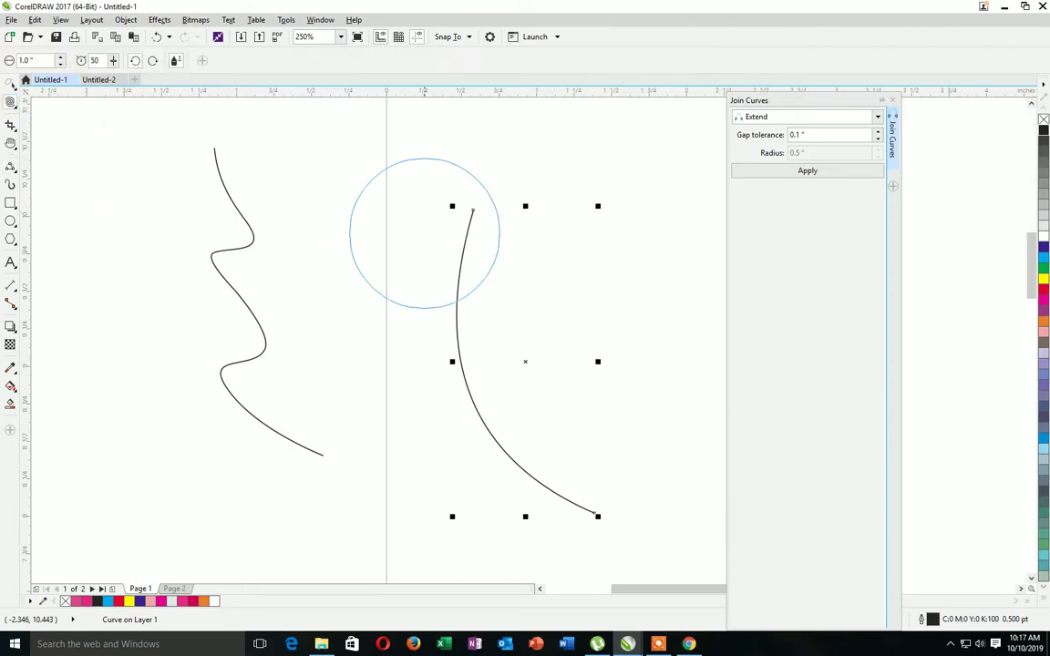
left_click_drag(467, 242, 467, 246)
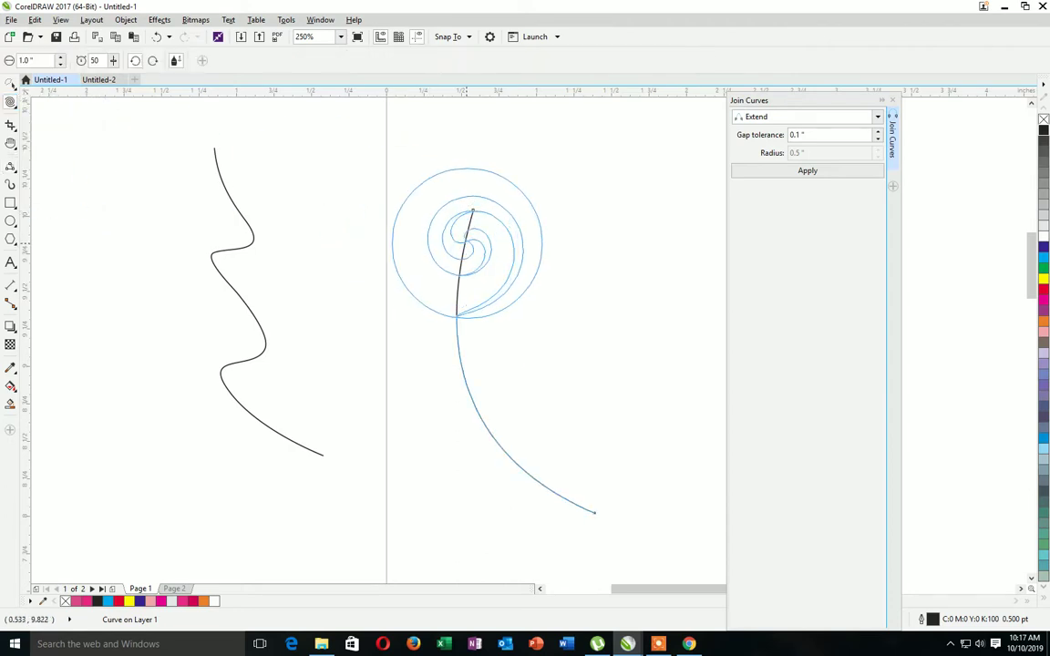
left_click_drag(598, 510, 597, 506)
left_click_drag(488, 398, 480, 402)
left_click(10, 82)
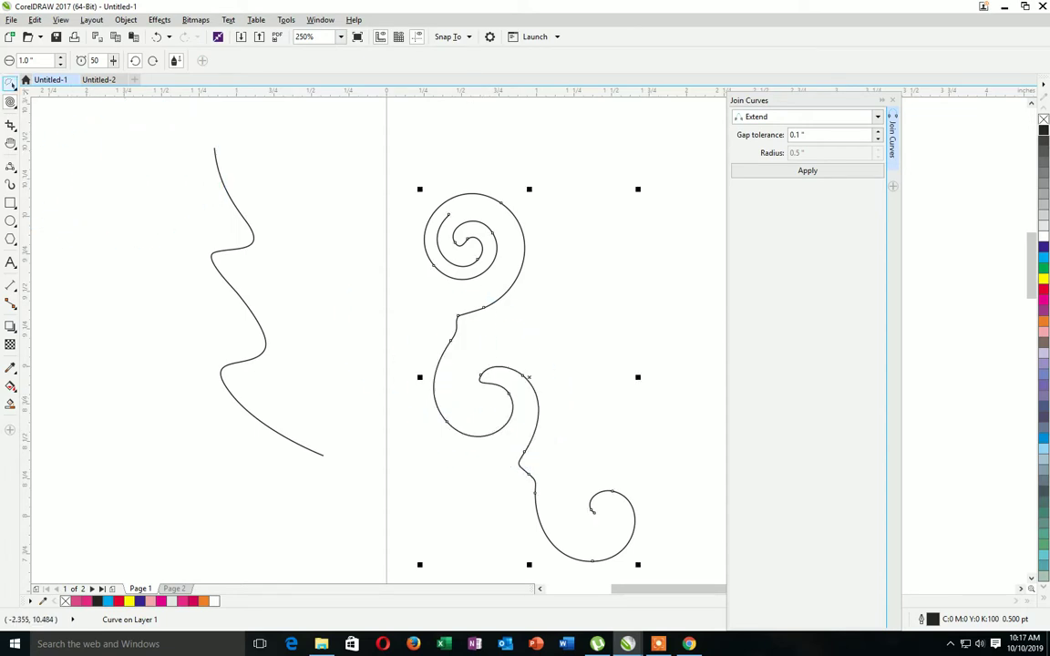
left_click_drag(491, 263, 163, 217)
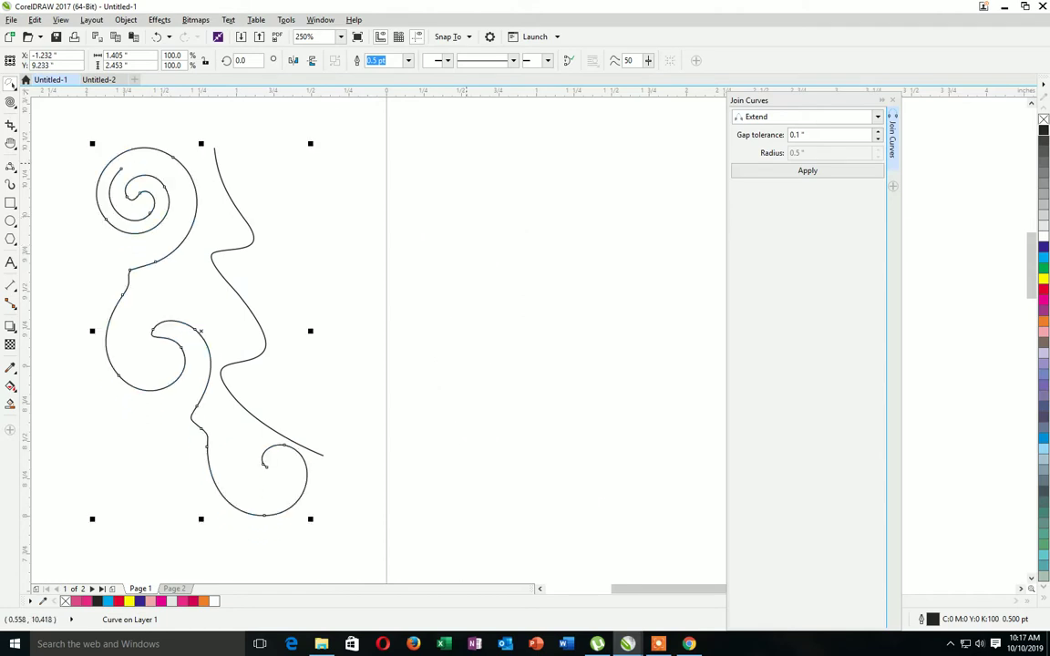
key("Escape")
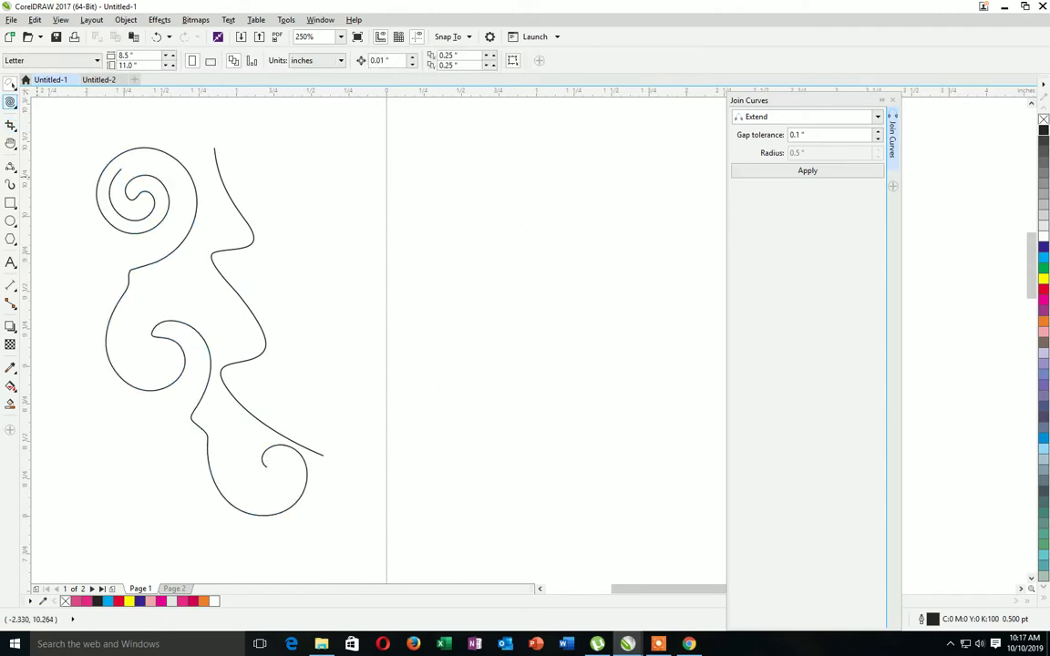
- Draw a third 3-point curve, about 0.94 by 2.2 inches, near the page's left edge
left_click(13, 104)
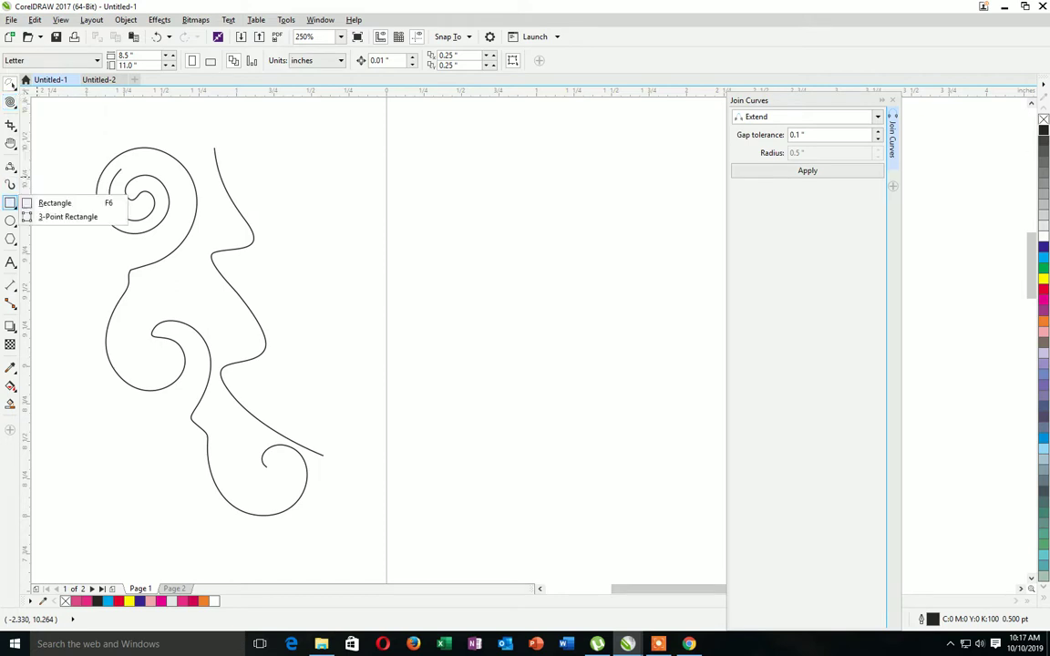
left_click(11, 184)
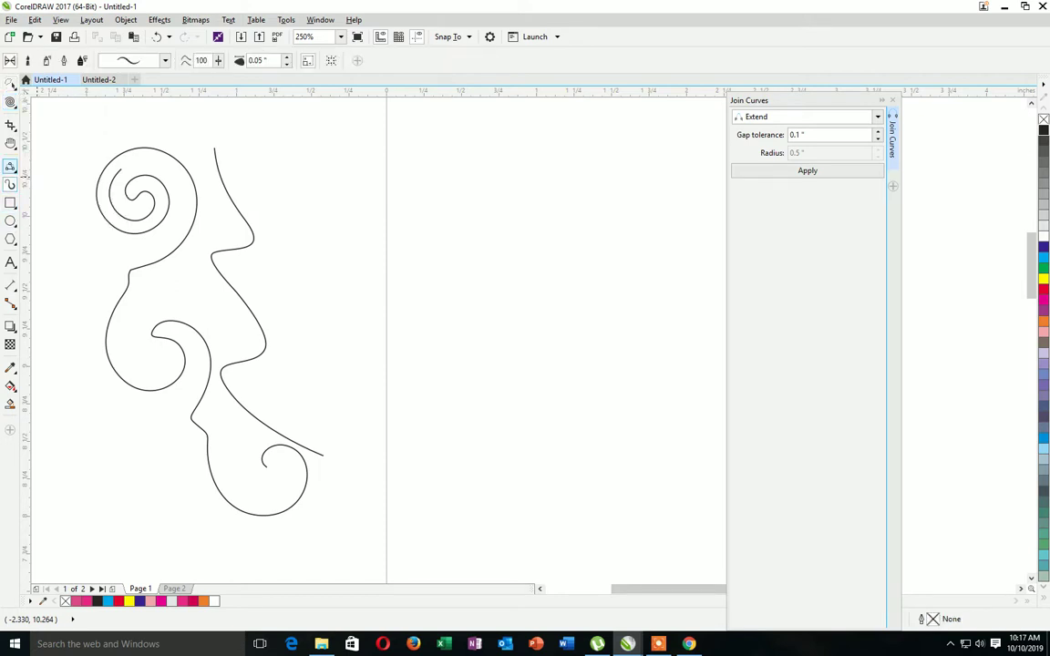
left_click(11, 167)
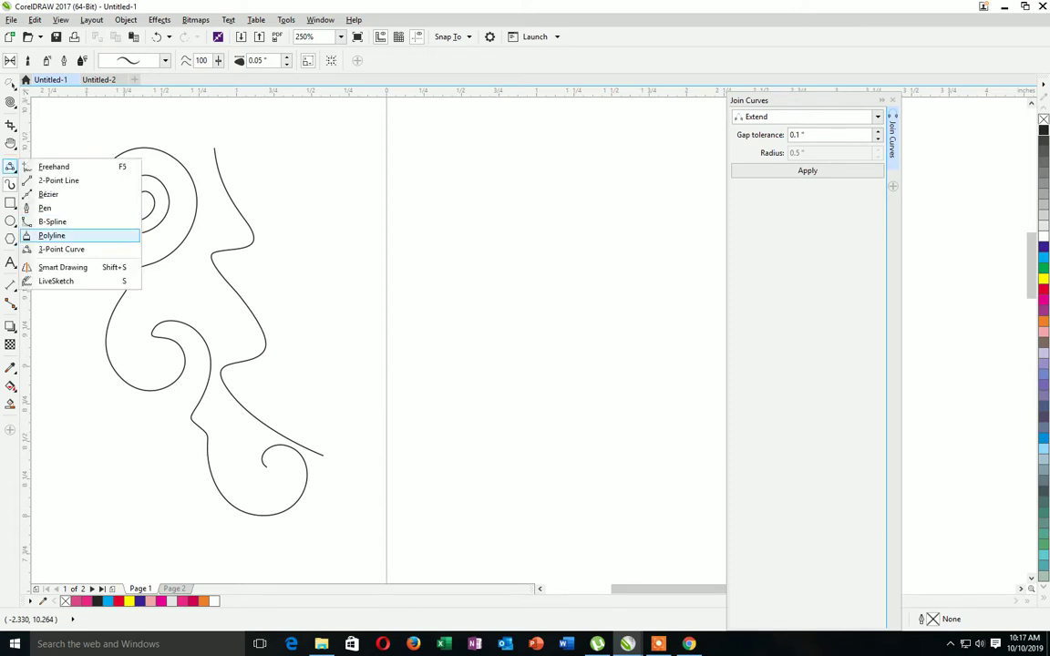
left_click(61, 249)
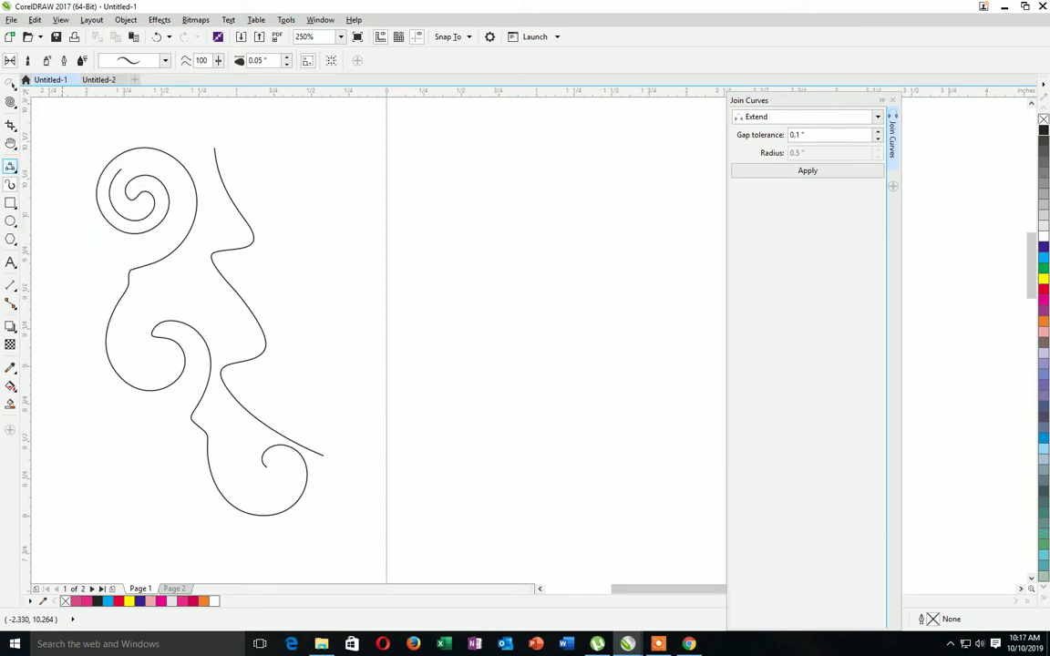
left_click_drag(452, 188, 555, 517)
left_click(425, 404)
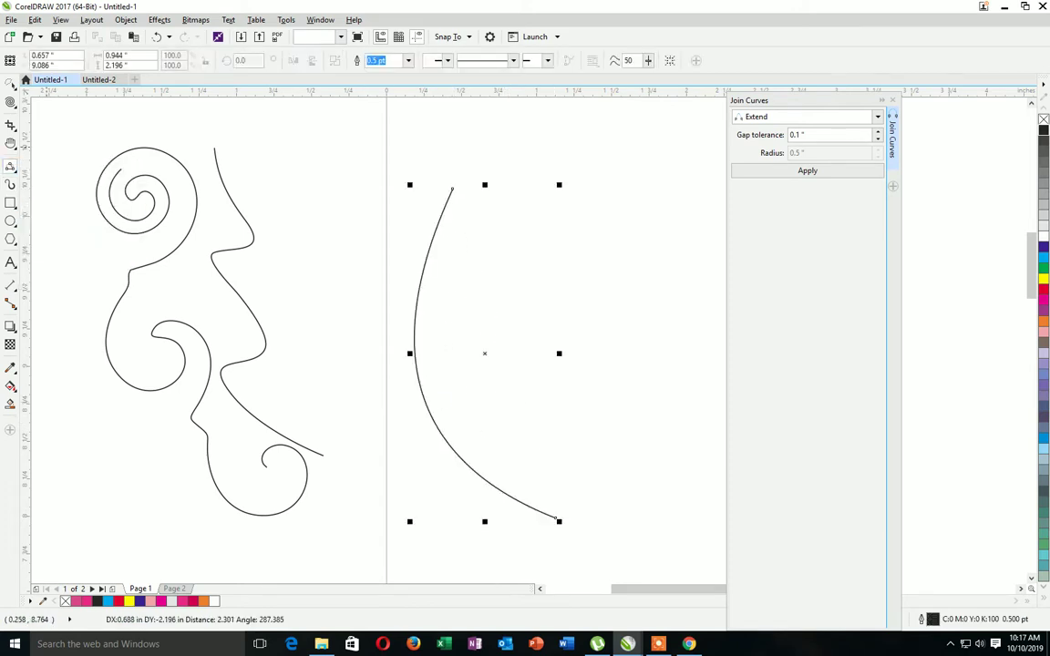
- Pull the third arc into two sharp points with the Attract tool at a 1.0-inch nib, and move it onto the spiral curve
left_click(14, 105)
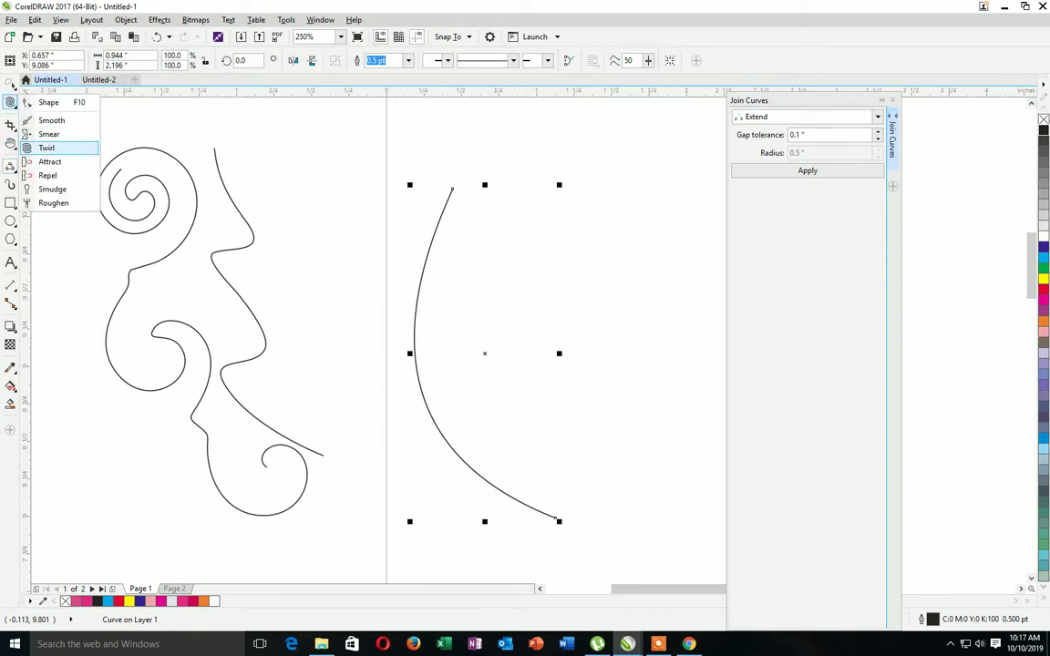
left_click(50, 161)
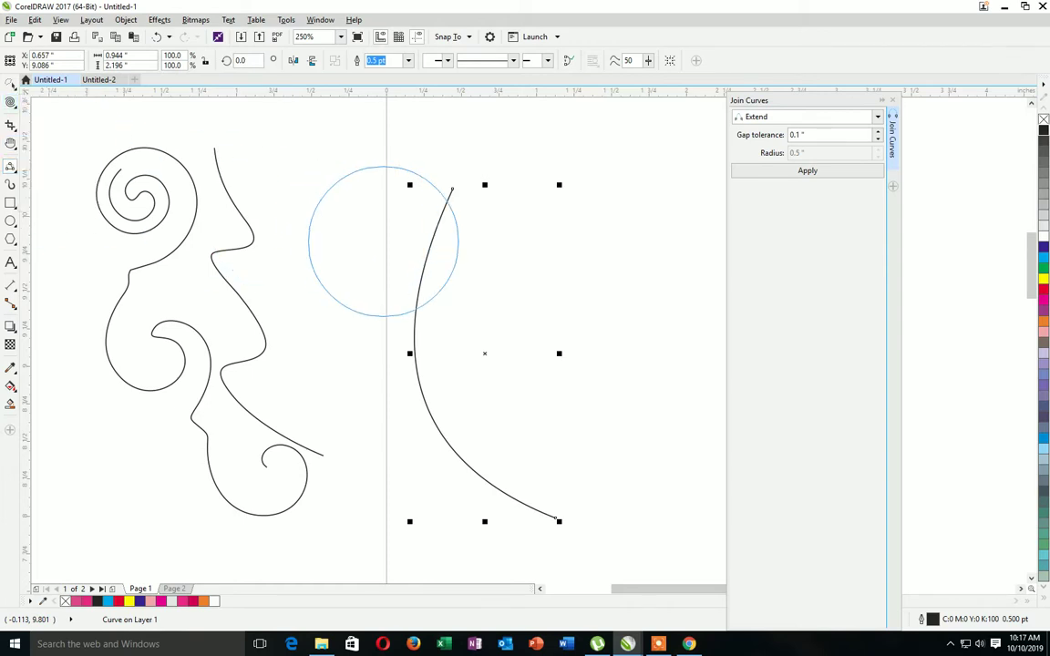
left_click_drag(595, 204, 592, 206)
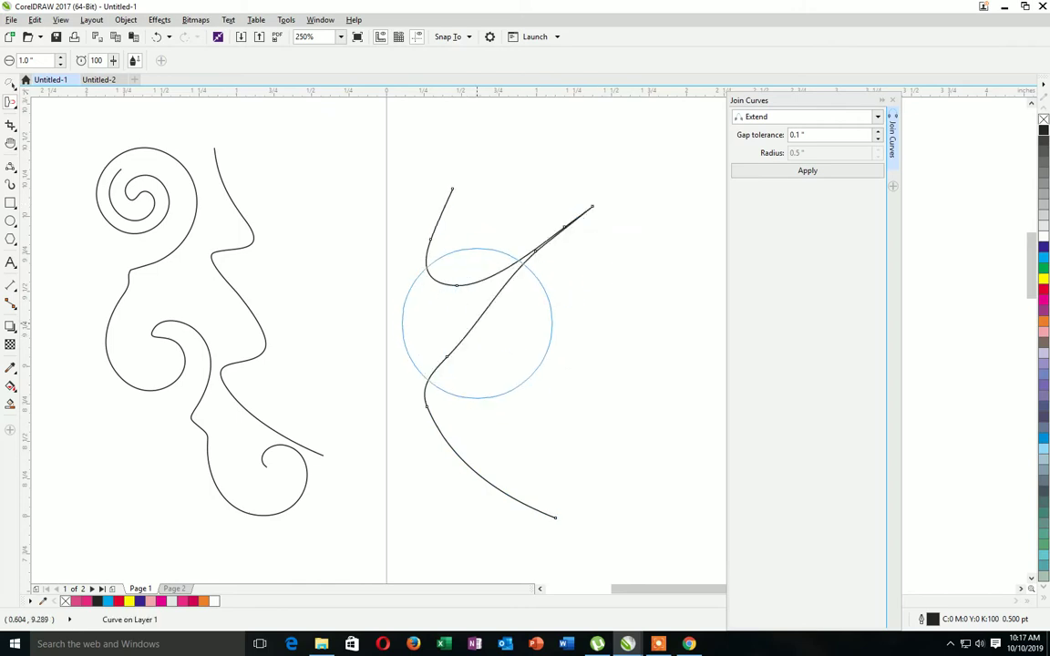
left_click_drag(468, 347, 535, 398)
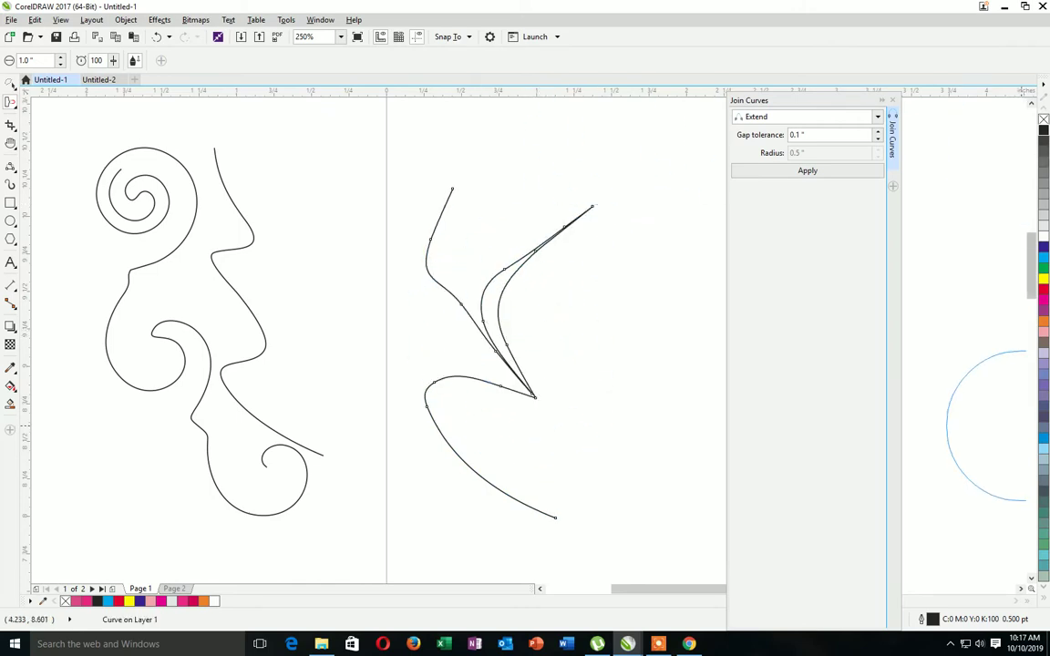
left_click(10, 82)
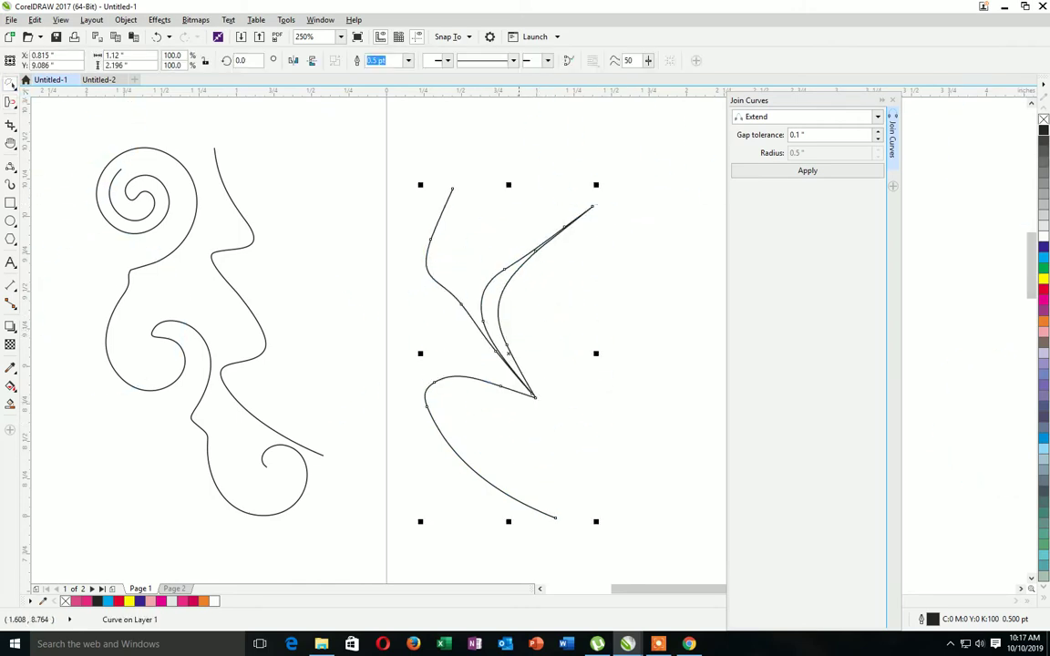
mouse_move(492, 347)
left_mouse_down()
mouse_move(233, 356)
mouse_move(125, 328)
mouse_move(128, 306)
left_mouse_up()
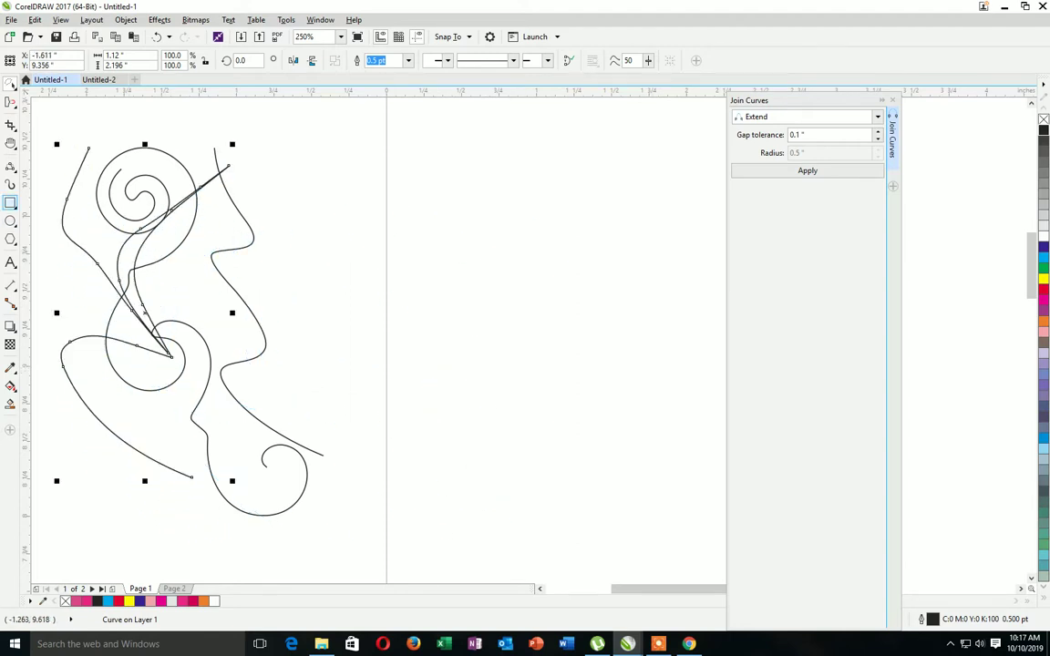
- Draw a rectangle about 1.18 by 1.23 inches and pull its upper-left corner and lower-middle edges inward with the Attract tool
left_click_drag(461, 213, 639, 398)
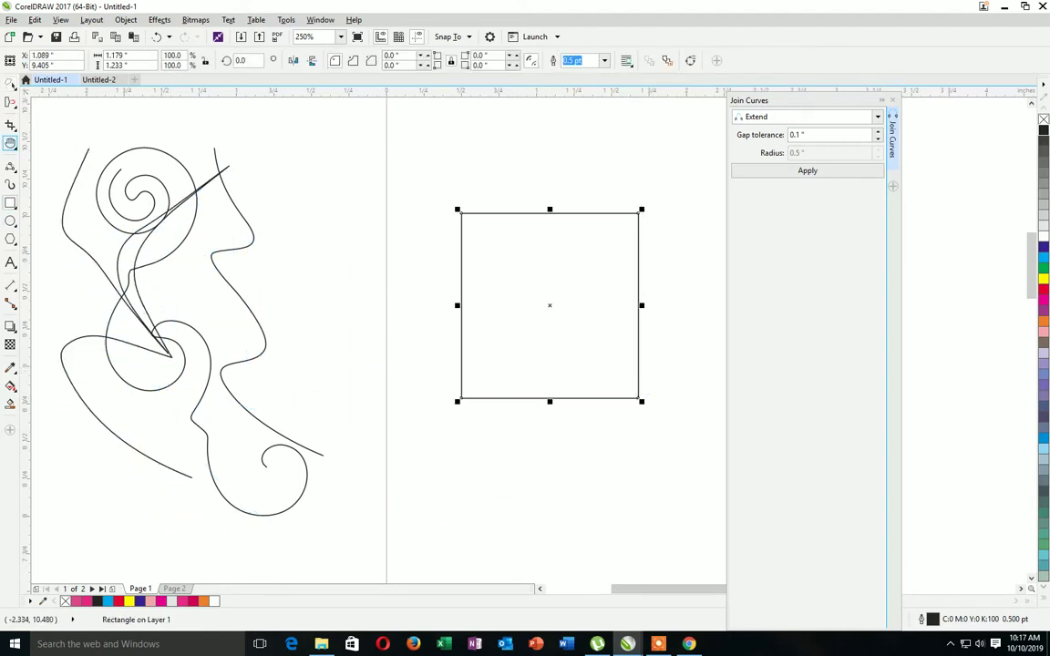
left_click(13, 104)
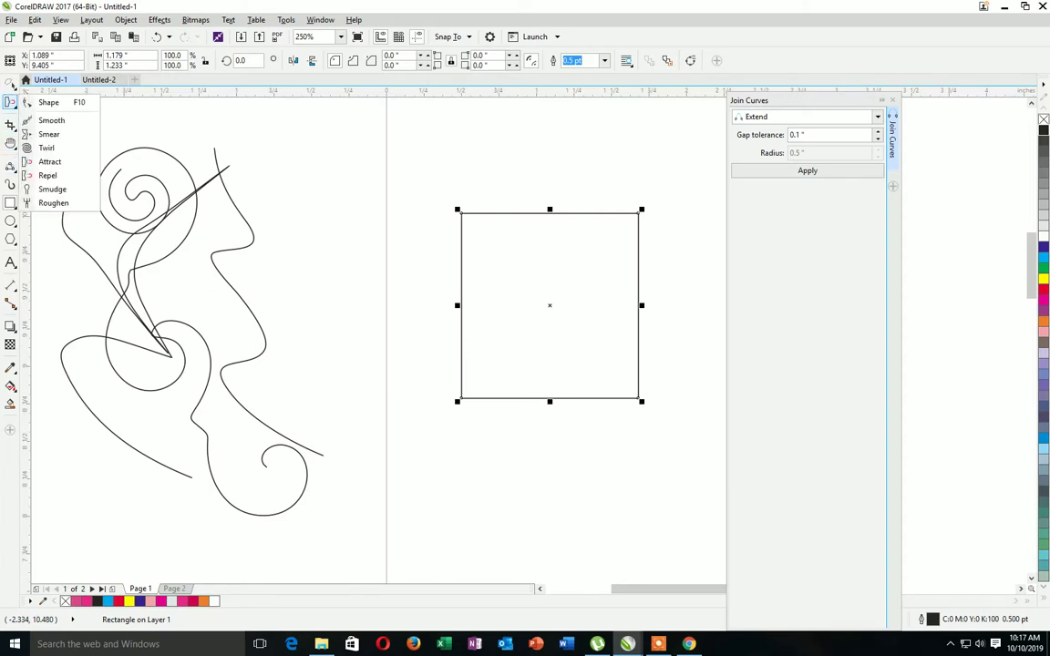
left_click(50, 162)
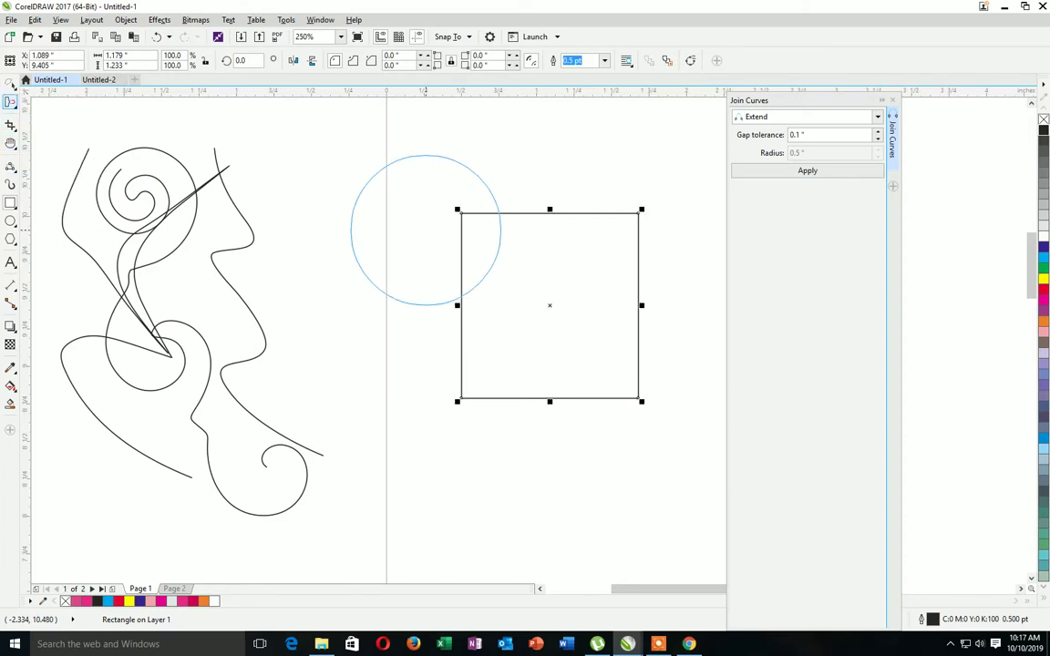
mouse_move(431, 222)
left_mouse_down()
mouse_move(480, 246)
mouse_move(565, 243)
left_mouse_up()
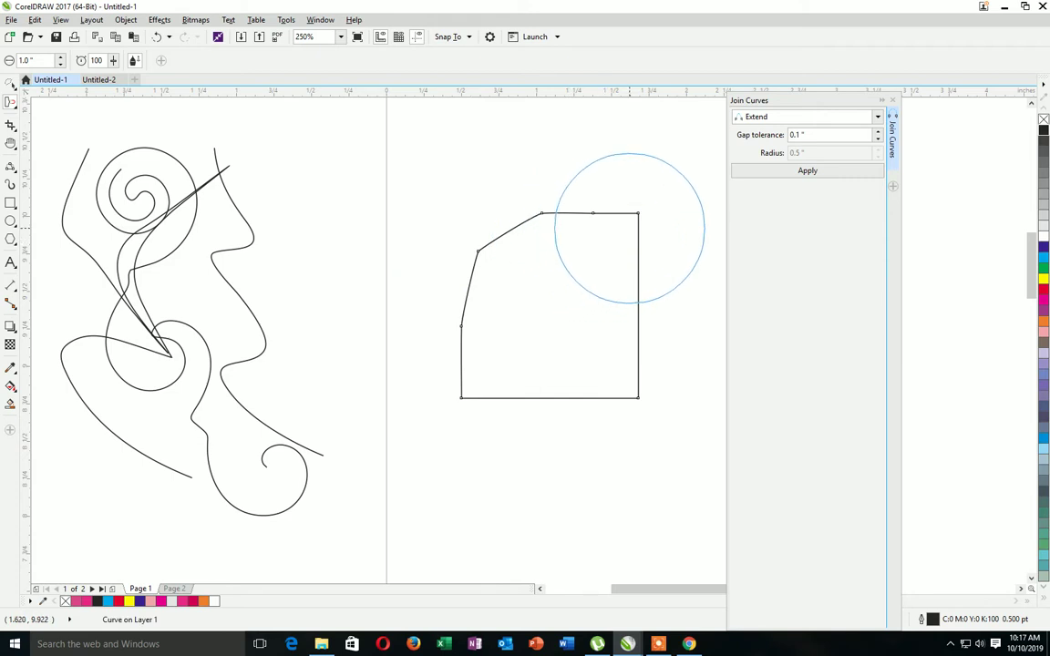
left_click(542, 346)
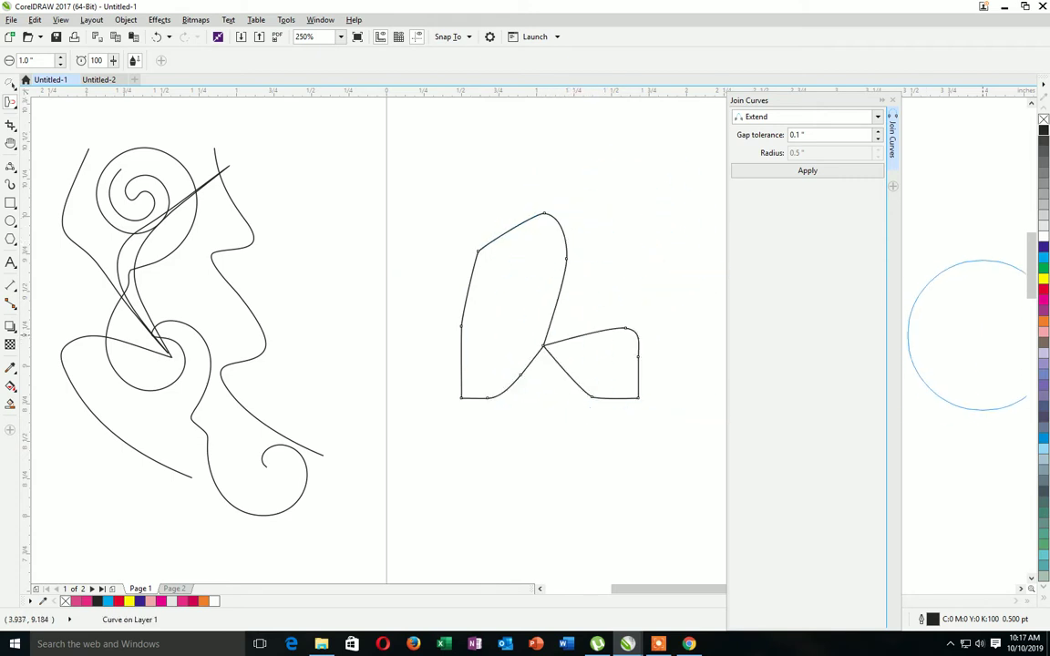
- Fill the distorted rectangle with yellow and move it over the curves off the page's left side
left_click(1043, 279)
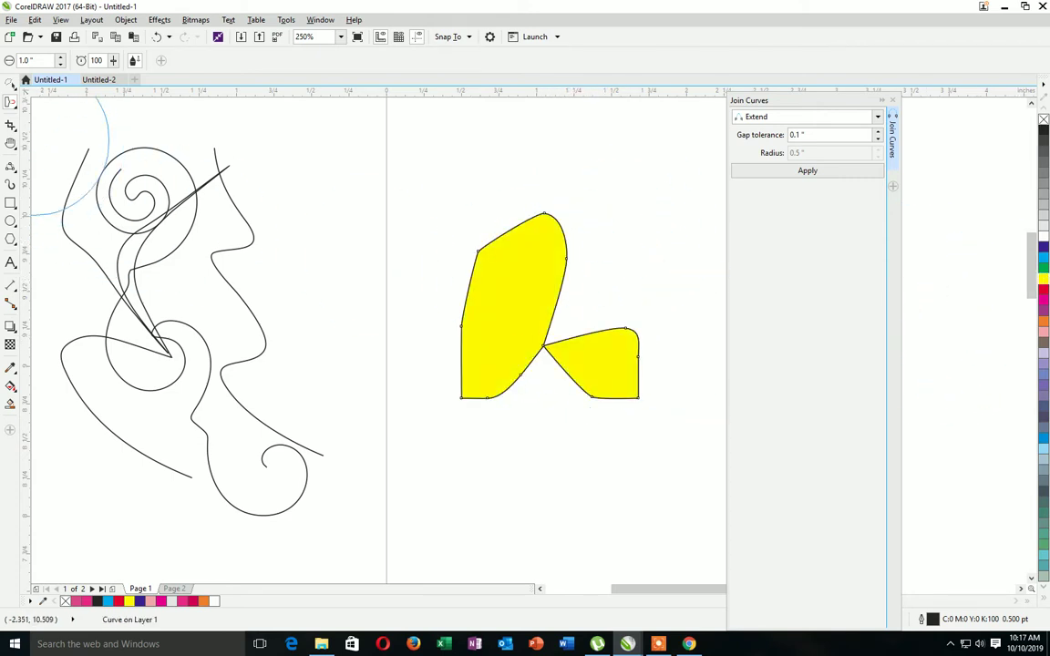
key("space")
mouse_move(558, 308)
left_mouse_down()
mouse_move(146, 283)
mouse_move(125, 253)
left_mouse_up()
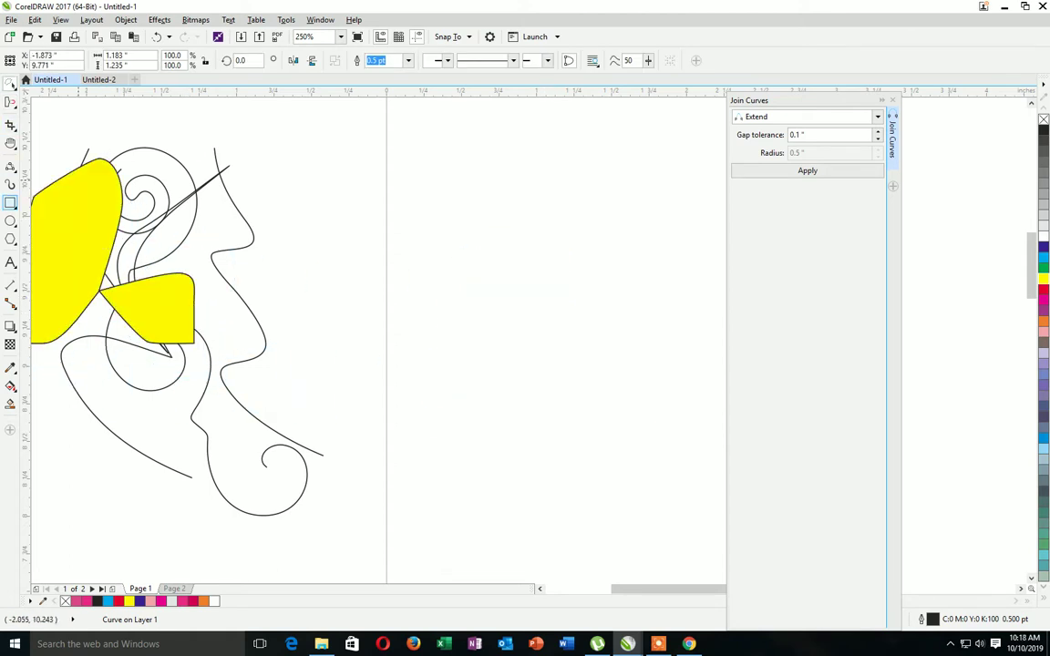
- Draw a rectangle about 0.94 by 1.11 inches on the page and distort its edges with the Smudge tool at a 1.0-inch nib
left_click_drag(456, 221, 602, 392)
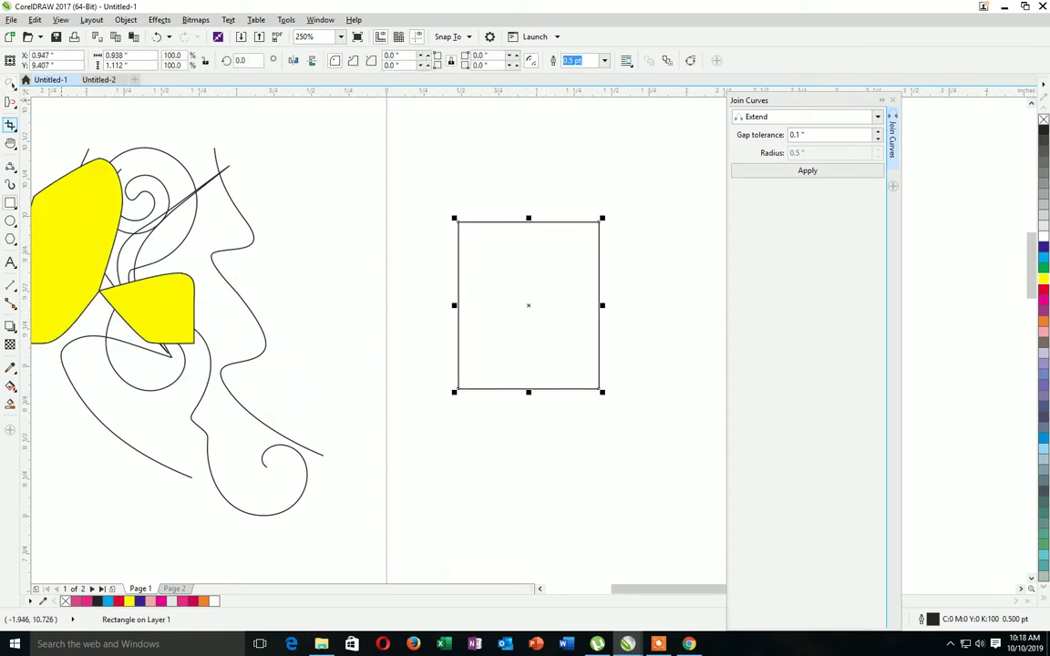
left_click(10, 102)
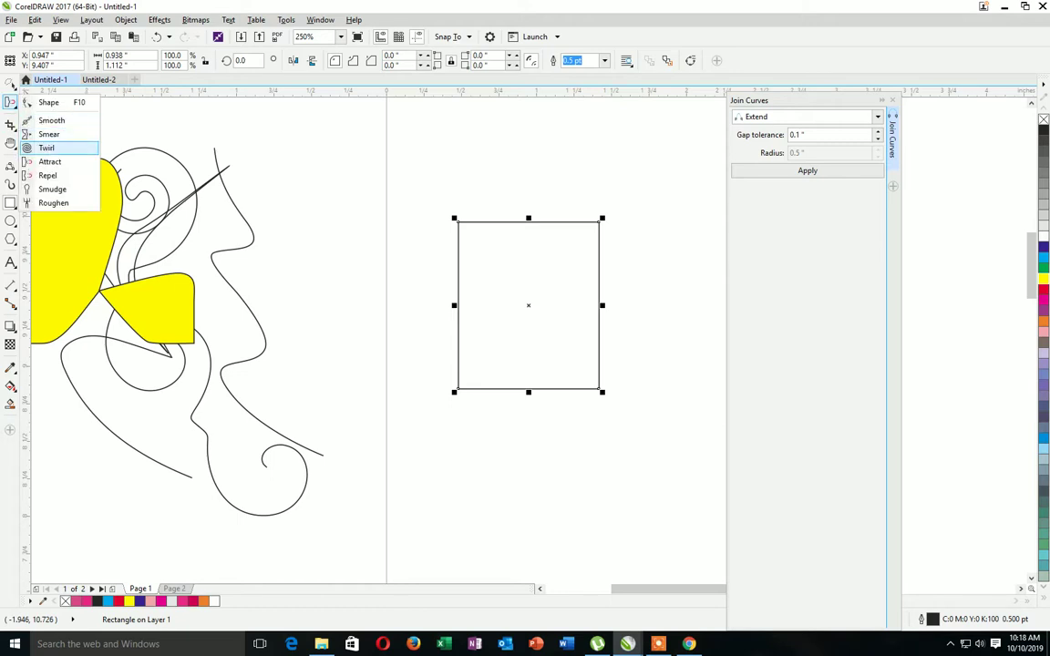
left_click(50, 188)
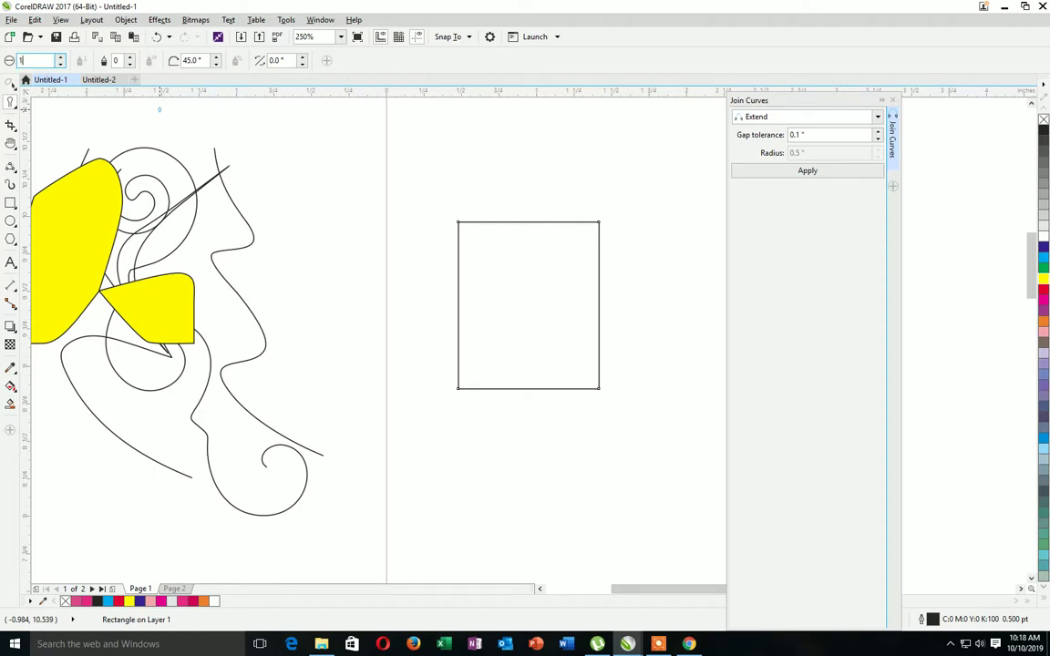
key("Return")
mouse_move(454, 225)
left_mouse_down()
mouse_move(456, 260)
mouse_move(542, 232)
mouse_move(605, 230)
mouse_move(607, 371)
mouse_move(553, 387)
mouse_move(510, 437)
left_mouse_up()
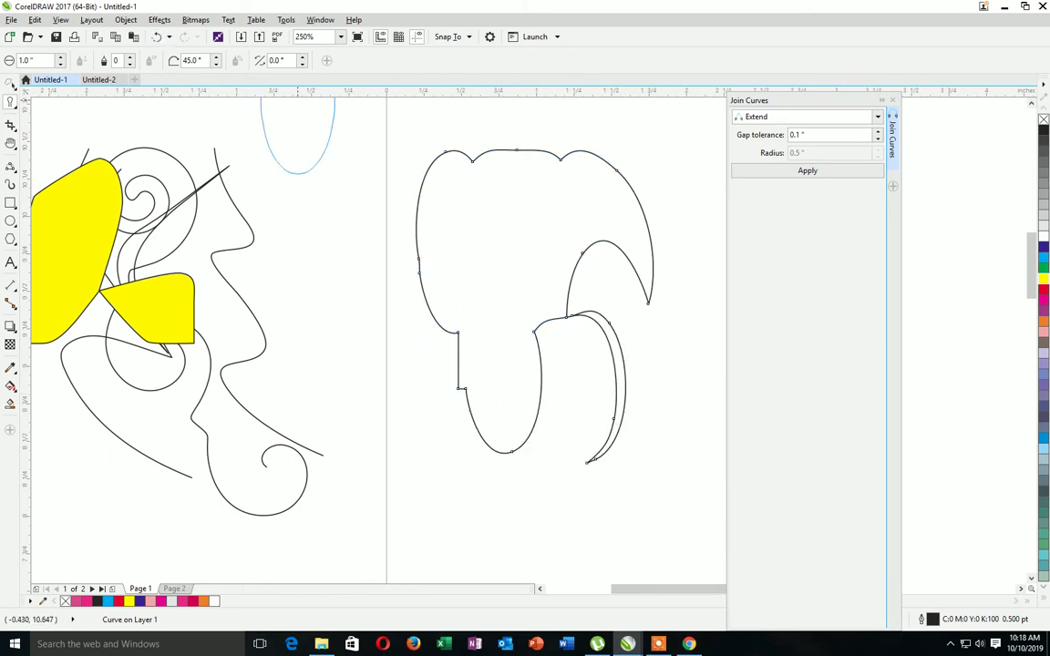
- Select the smudged shape on the page and delete it
key("space")
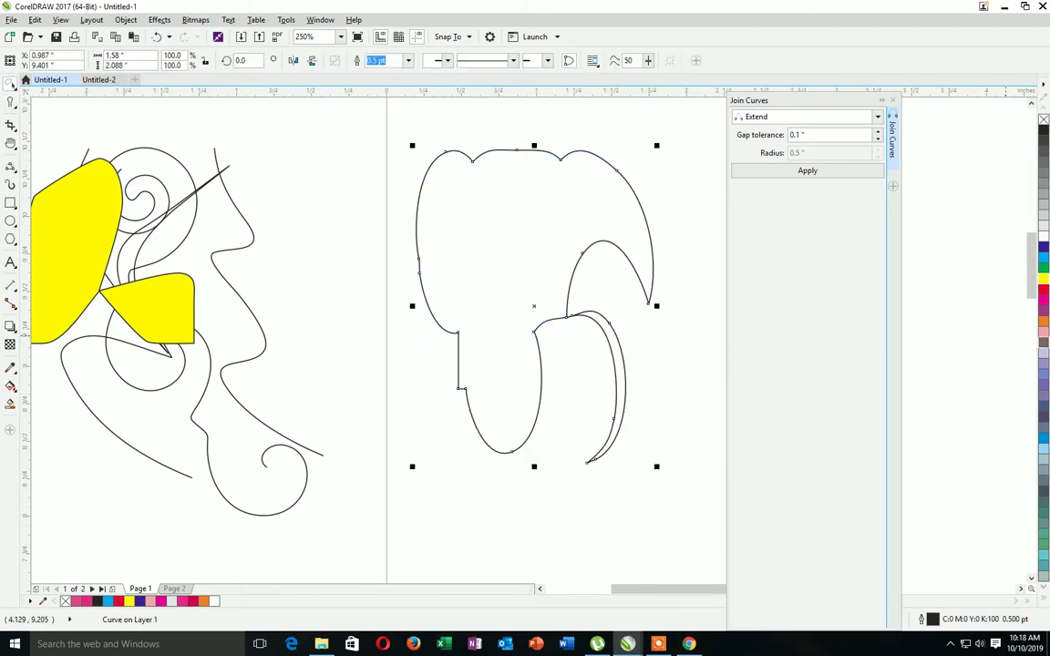
left_click(1044, 321)
key("Delete")
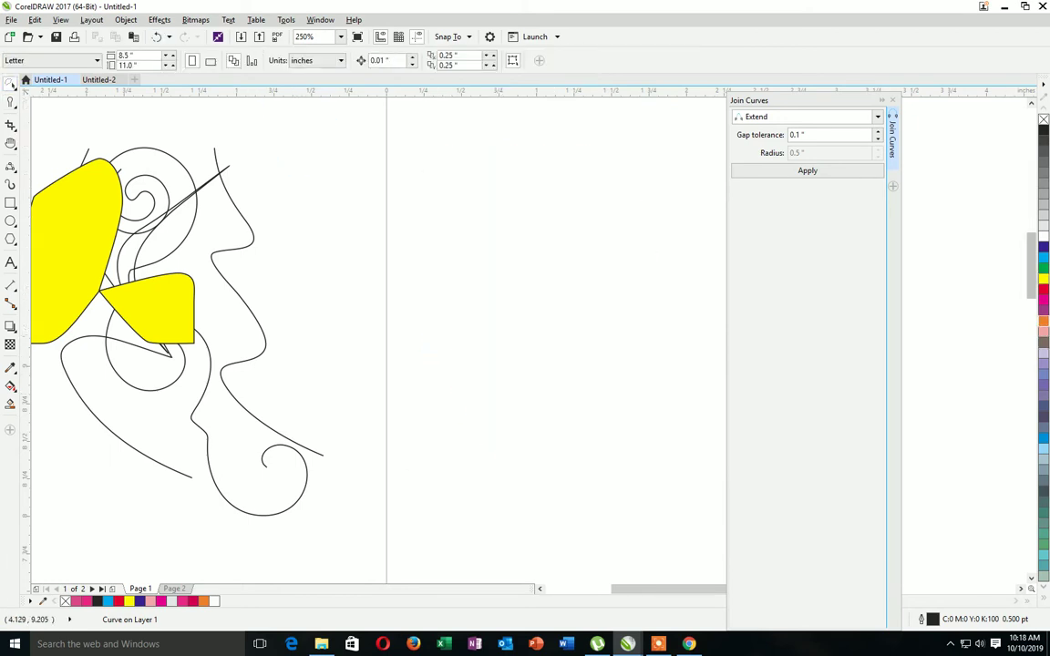
- Draw a rectangle about 0.97 by 1.08 inches and bulge its upper part outward on both sides with the Smudge tool
left_click(10, 202)
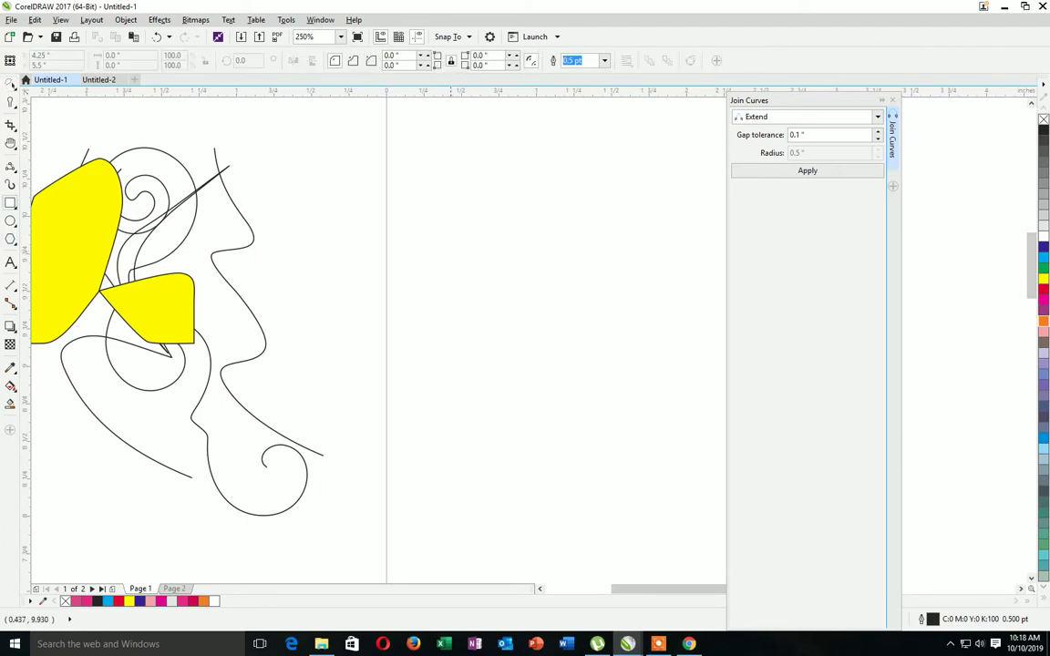
left_click_drag(447, 220, 597, 385)
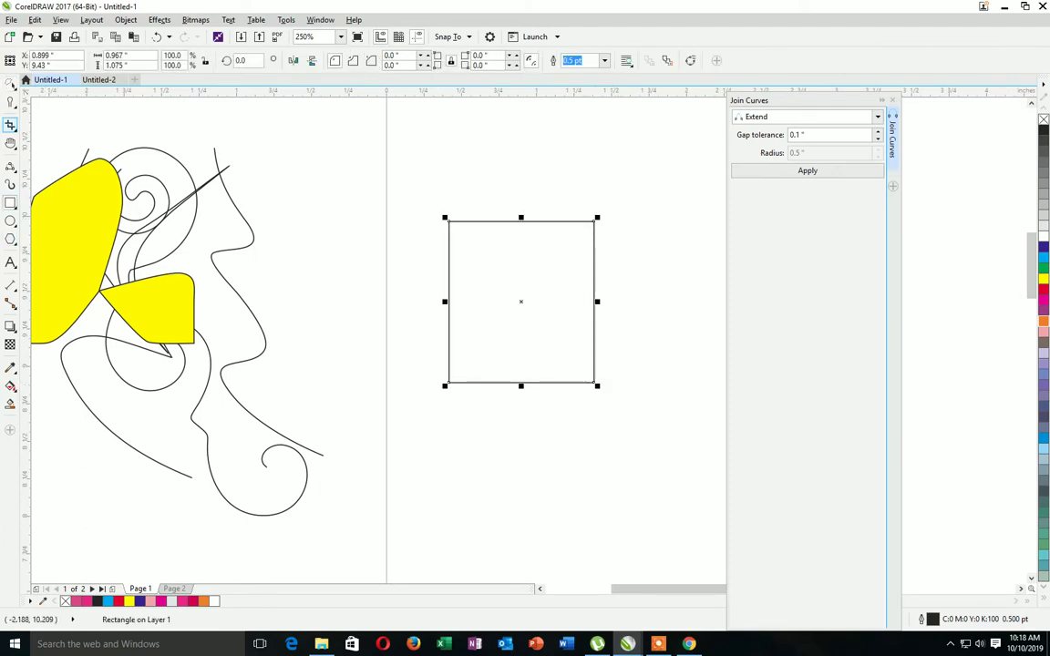
left_click(11, 104)
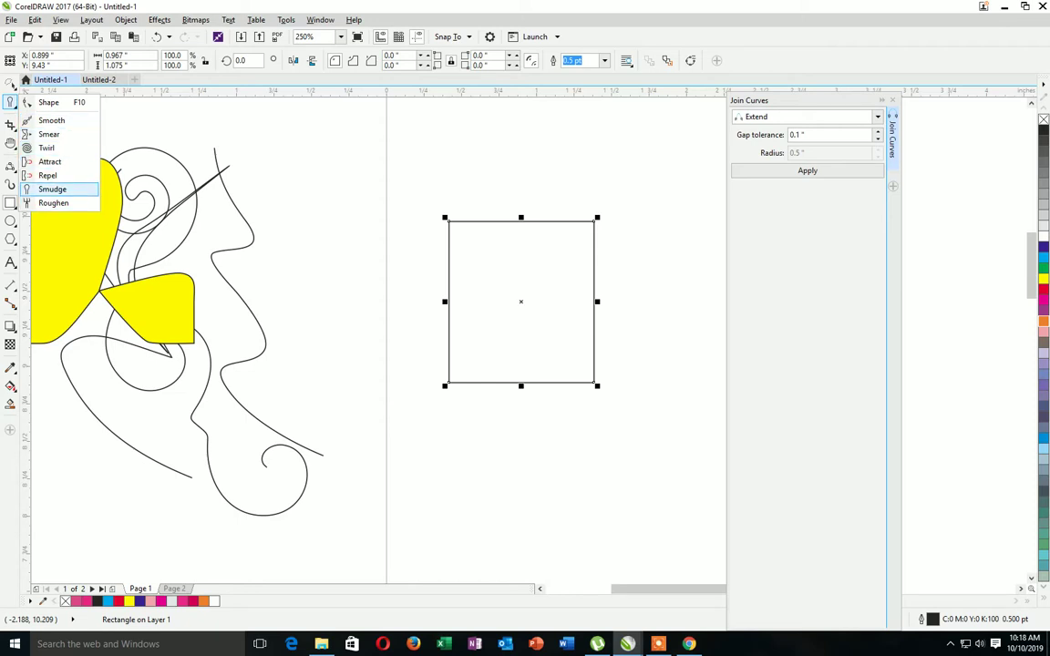
left_click(52, 189)
mouse_move(445, 258)
left_mouse_down()
mouse_move(443, 248)
mouse_move(417, 246)
mouse_move(551, 228)
mouse_move(597, 235)
left_mouse_up()
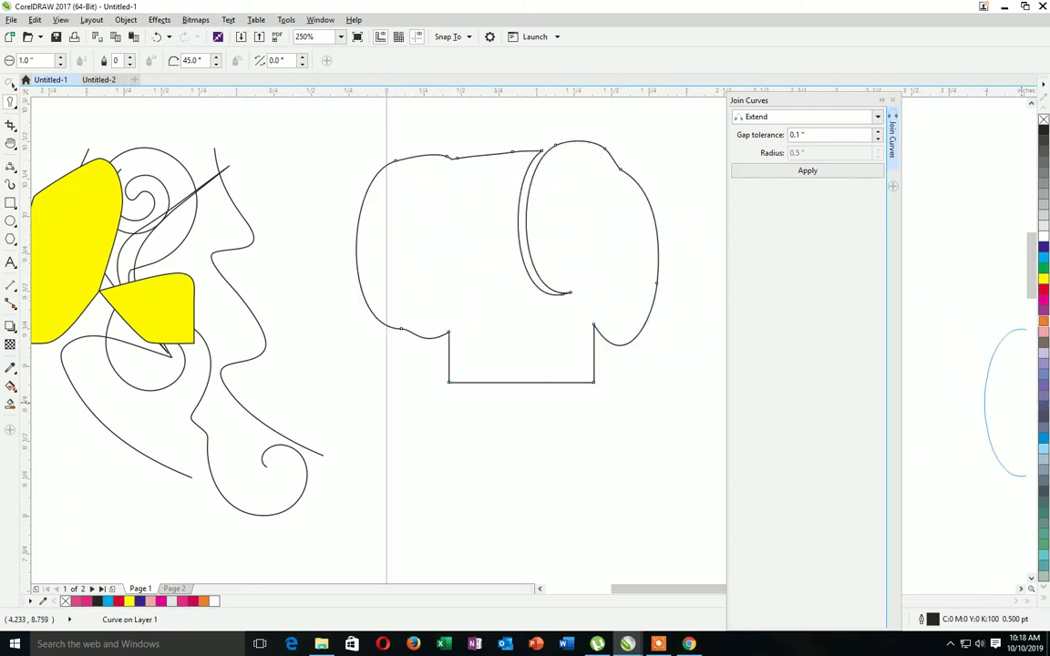
- Fill the smudged rectangle with purple and move it over the lower curves off the page's left side
left_click(1043, 308)
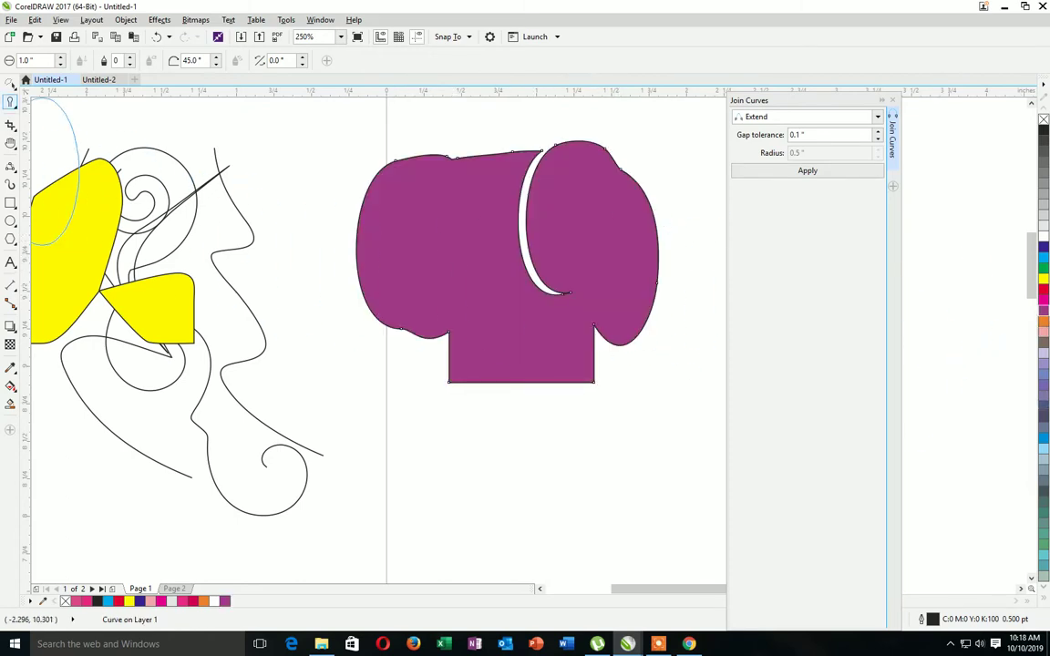
key("space")
left_click_drag(490, 223, 206, 402)
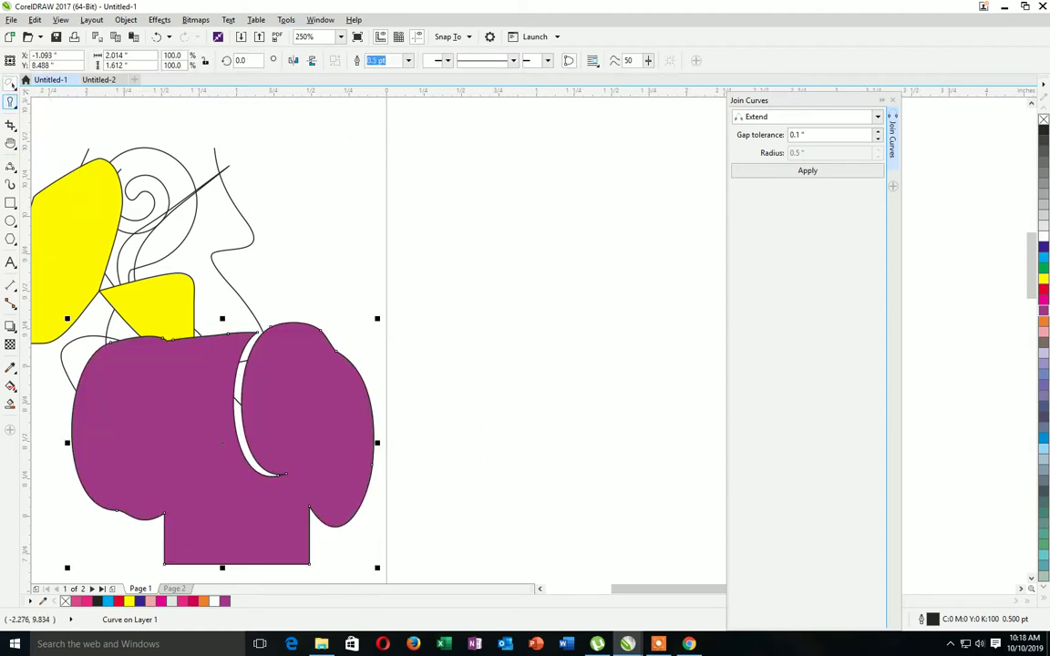
- Draw a horizontal 2-point line about 1.51 inches long on the page and set its outline width to 4.0 pt
left_click(10, 101)
left_click(10, 166)
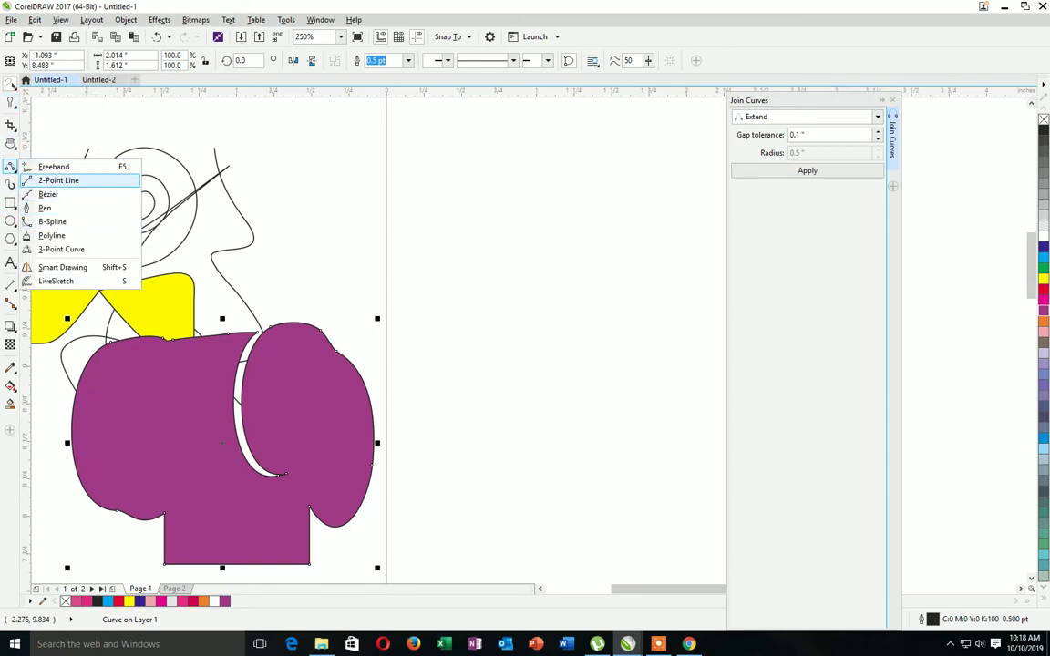
left_click(58, 180)
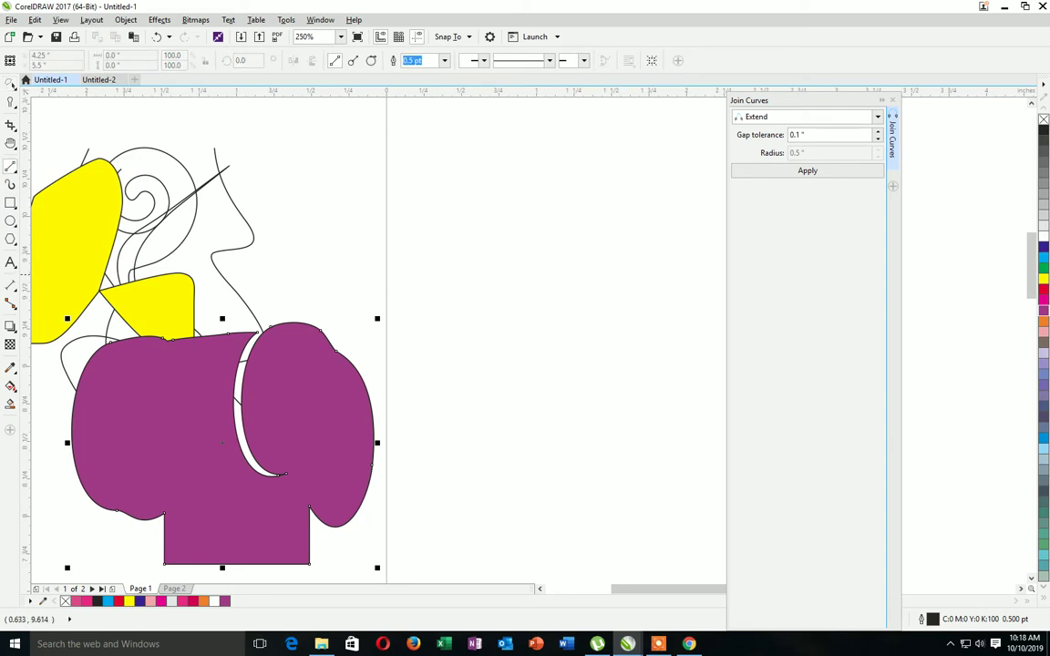
left_click_drag(438, 282, 667, 282)
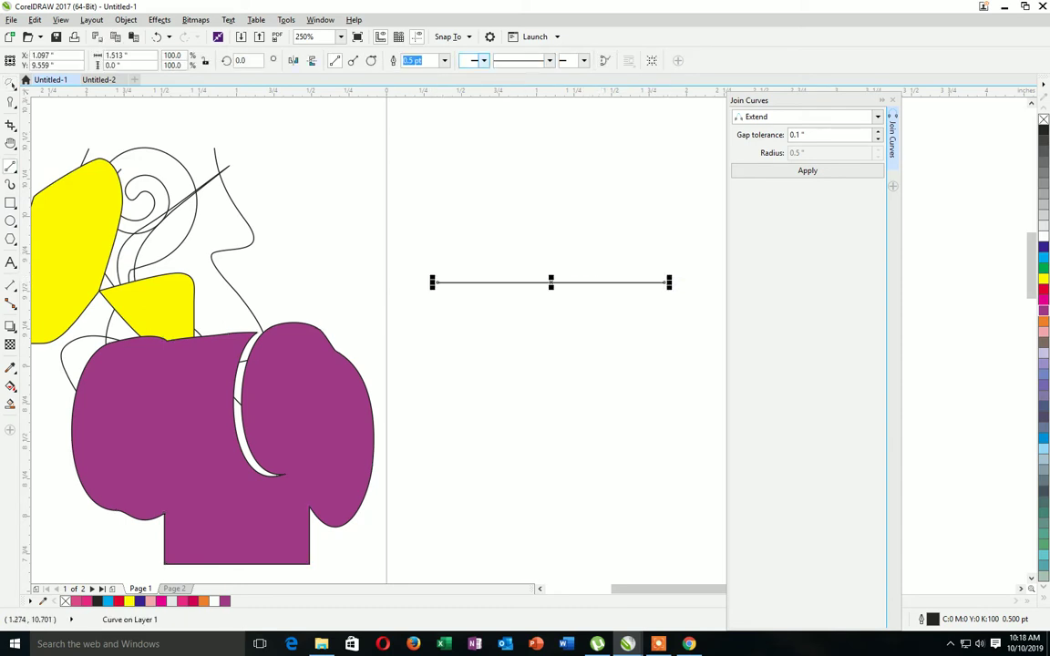
left_click(445, 60)
left_click(430, 147)
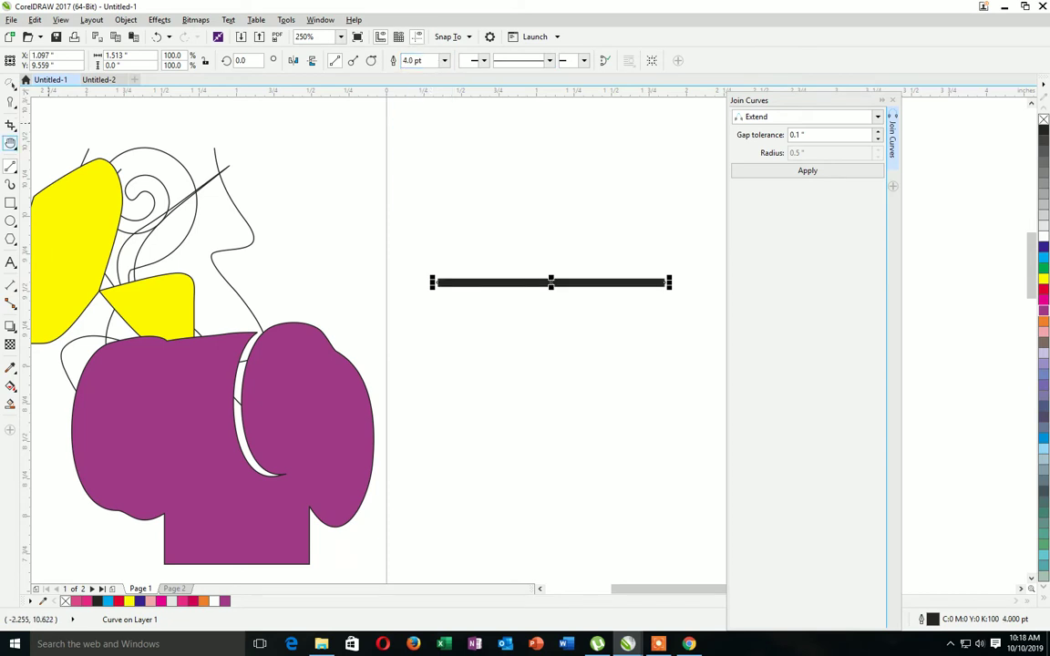
- Try to roughen the left half of the thick line with the Roughen tool, and undo the change
left_click(11, 104)
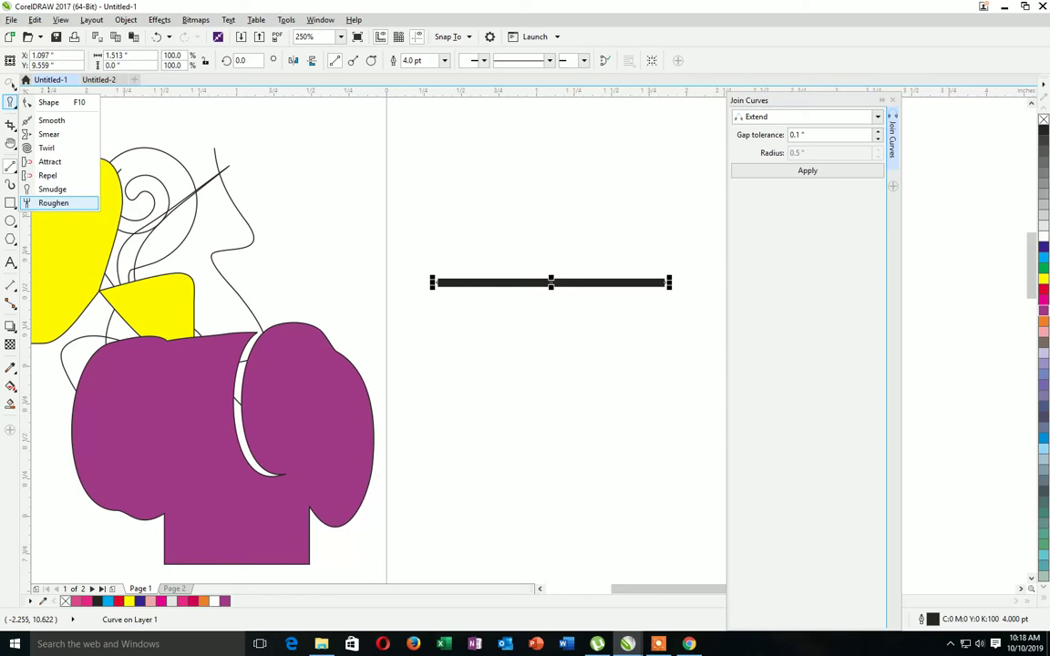
left_click(53, 202)
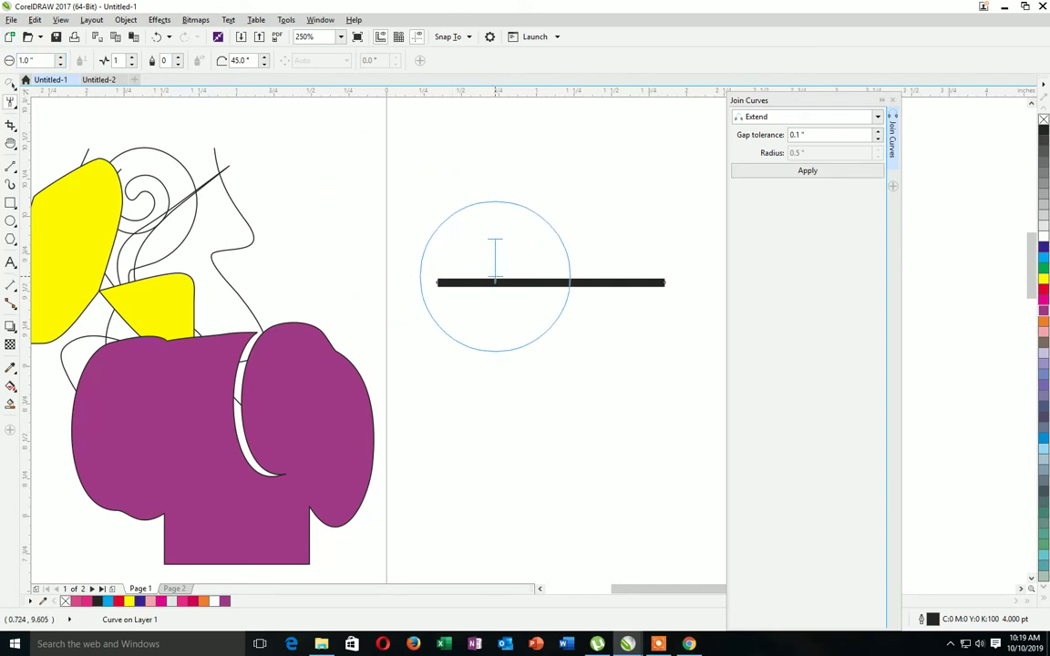
left_click_drag(494, 276, 504, 283)
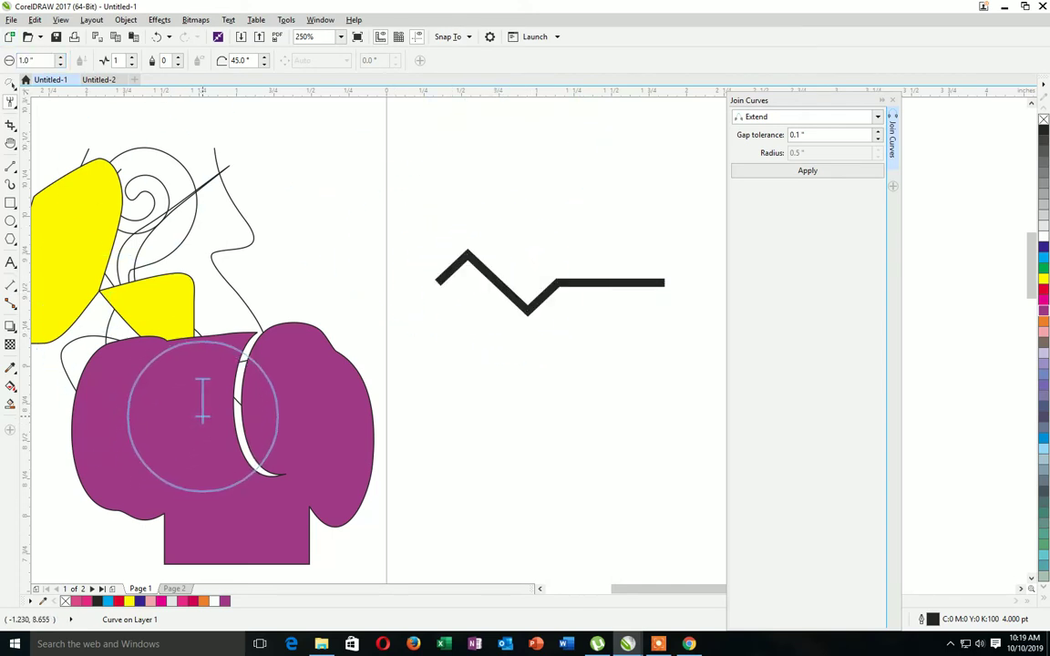
key("ctrl+z")
- Bring up the choice of line and curve drawing tools
mouse_move(652, 588)
left_mouse_down()
mouse_move(687, 589)
mouse_move(673, 589)
left_mouse_up()
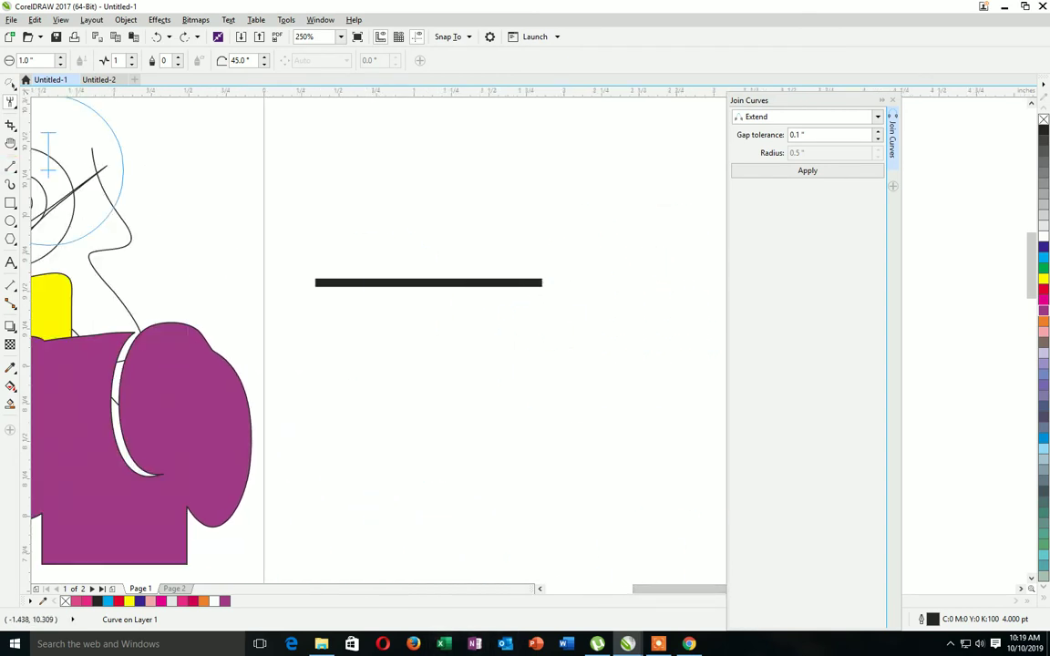
left_click(12, 168)
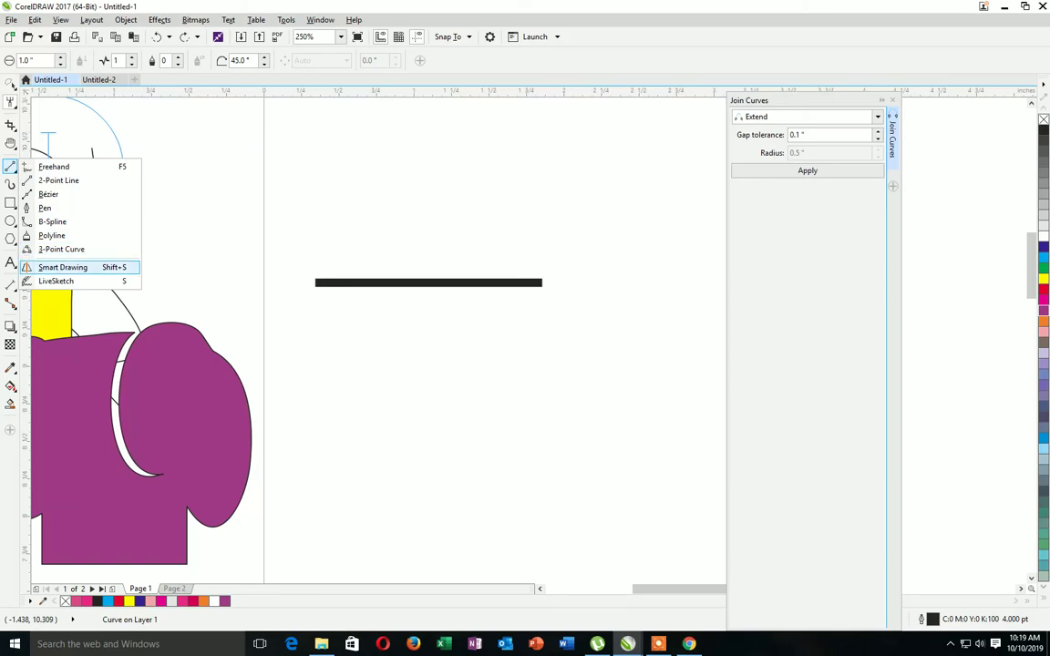